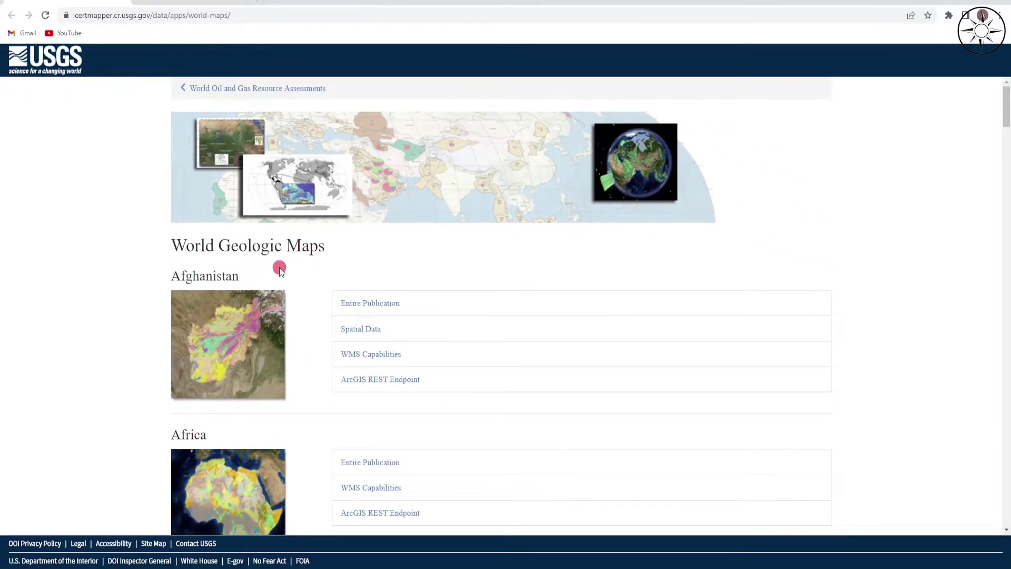
Step: Scroll to the Europe section and download the Generalized Geology of Europe including Turkey shapefile, geo4_2l.zip
{"action": "scroll", "coordinate": [567, 301], "scroll_direction": "down", "scroll_amount": 1}
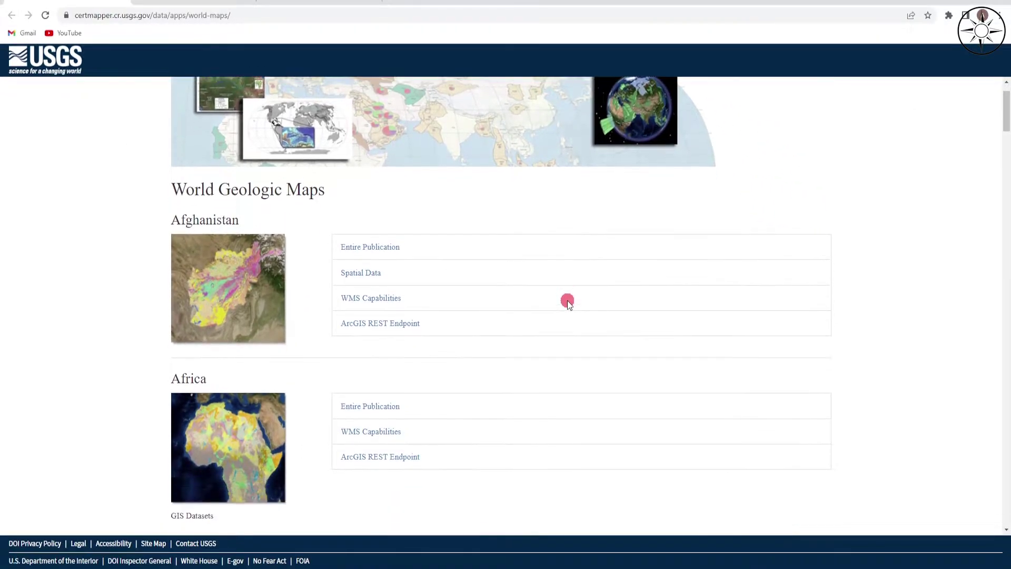
{"action": "scroll", "coordinate": [567, 300], "scroll_direction": "down", "scroll_amount": 1}
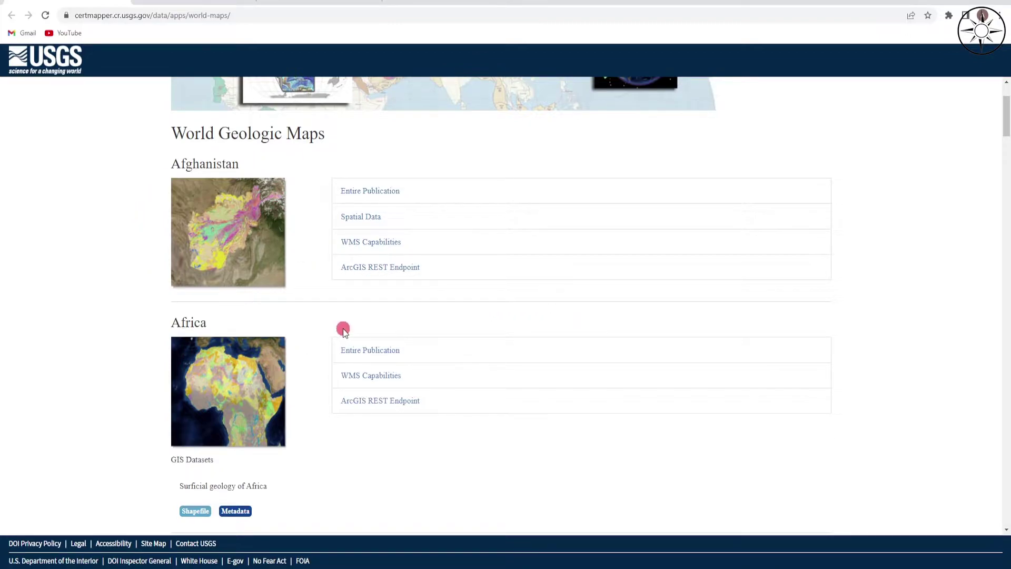
{"action": "scroll", "coordinate": [350, 279], "scroll_direction": "down", "scroll_amount": 7}
{"action": "scroll", "coordinate": [321, 245], "scroll_direction": "down", "scroll_amount": 2}
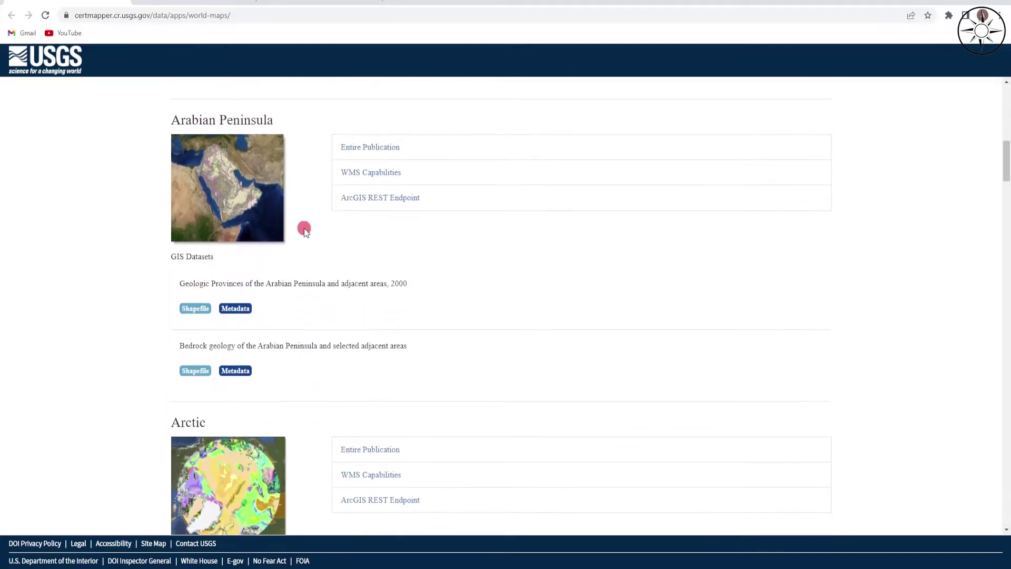
{"action": "scroll", "coordinate": [329, 263], "scroll_direction": "down", "scroll_amount": 2}
{"action": "scroll", "coordinate": [327, 267], "scroll_direction": "down", "scroll_amount": 20}
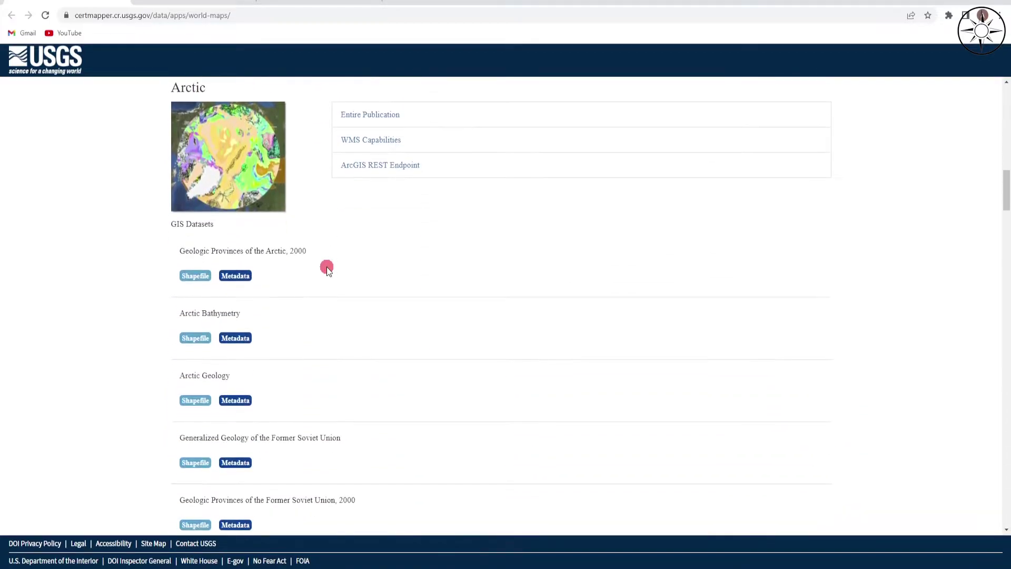
{"action": "scroll", "coordinate": [377, 282], "scroll_direction": "down", "scroll_amount": 8}
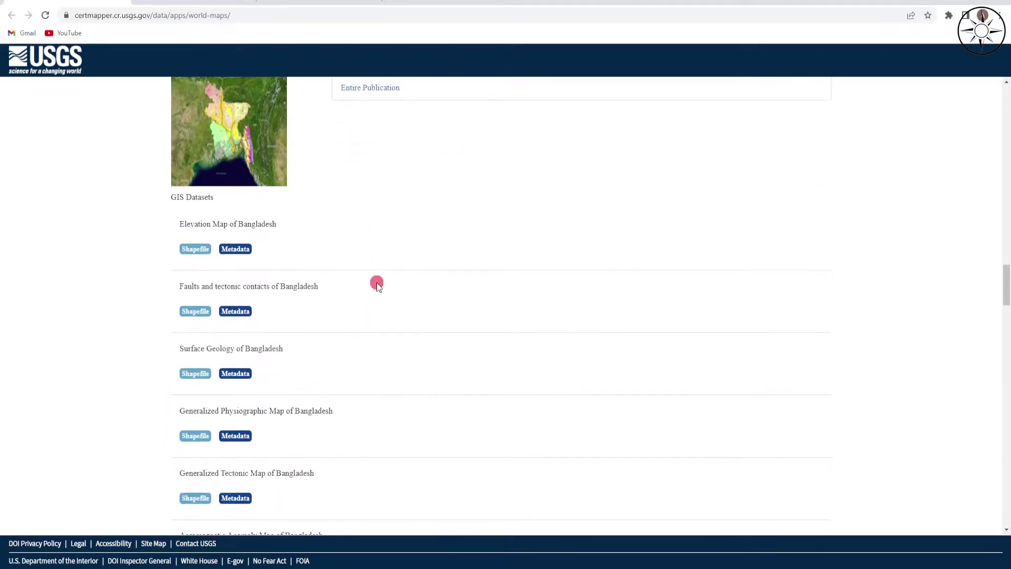
{"action": "scroll", "coordinate": [410, 303], "scroll_direction": "down", "scroll_amount": 6}
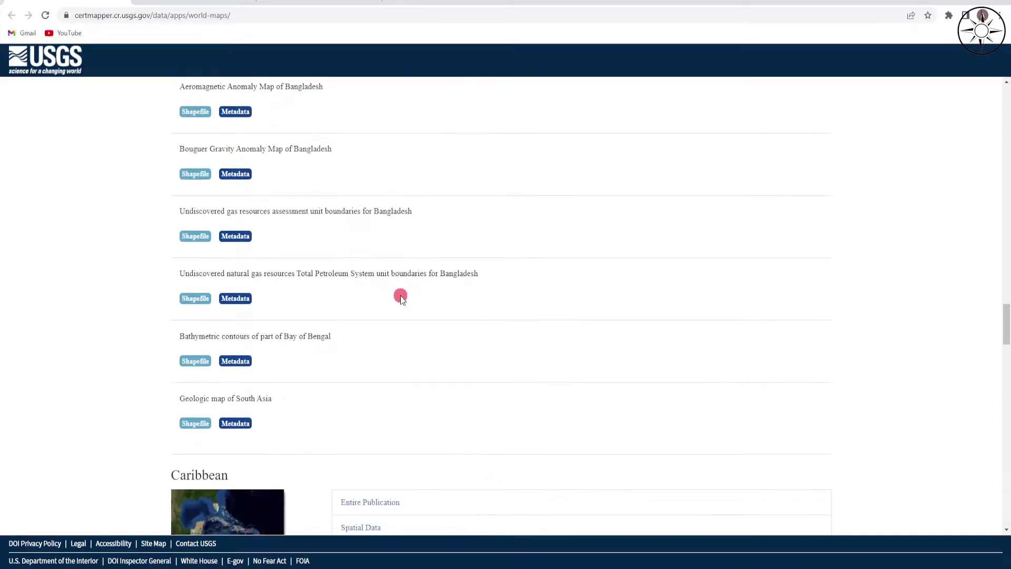
{"action": "scroll", "coordinate": [429, 305], "scroll_direction": "down", "scroll_amount": 5}
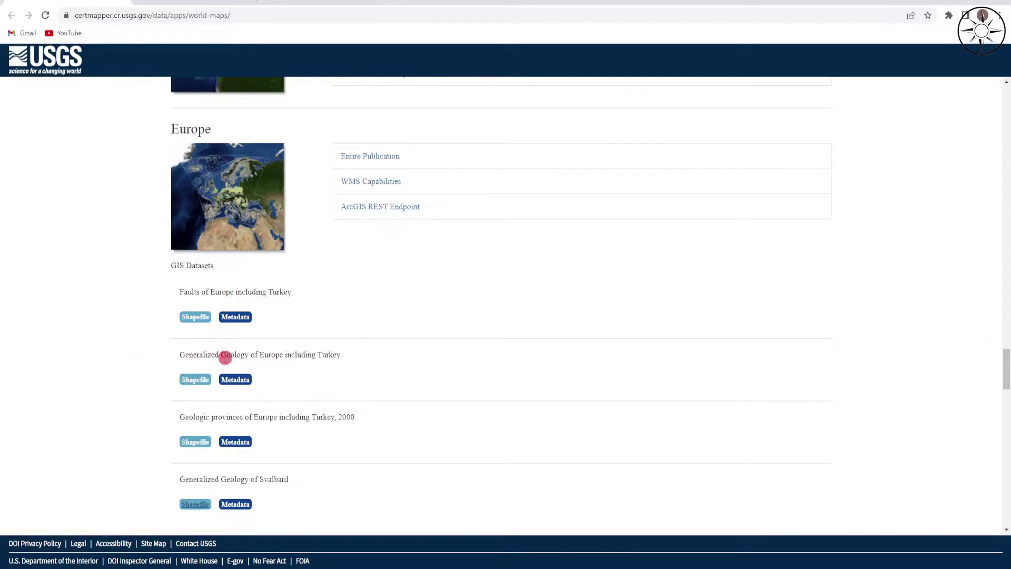
{"action": "left_click", "coordinate": [194, 383]}
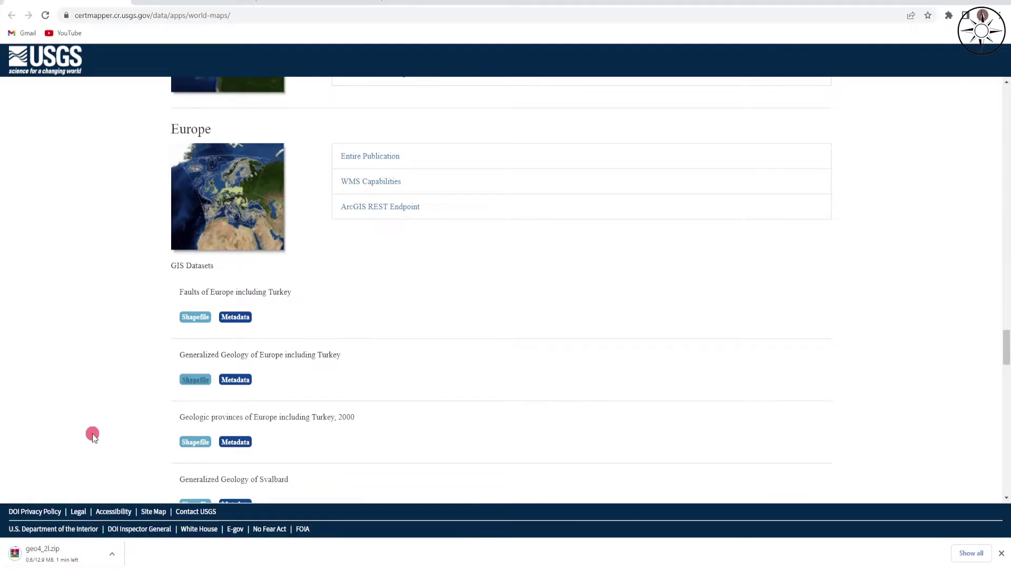
{"action": "scroll", "coordinate": [401, 397], "scroll_direction": "up", "scroll_amount": 1}
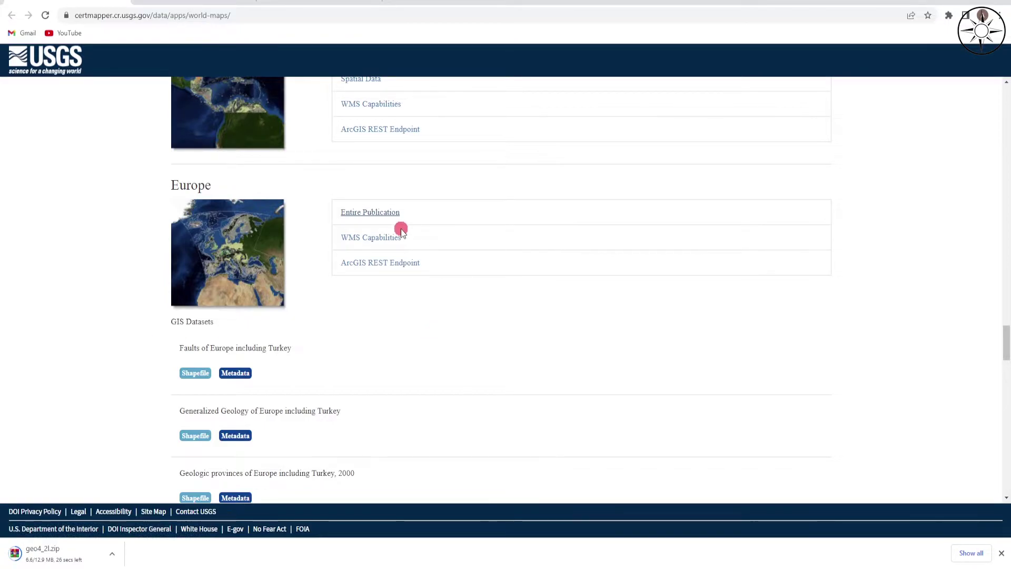
Step: Go to the Entire Publication page for Open-File Report 97-470-I, the Europe including Turkey geology map
{"action": "left_click", "coordinate": [385, 225]}
{"action": "left_click", "coordinate": [353, 371]}
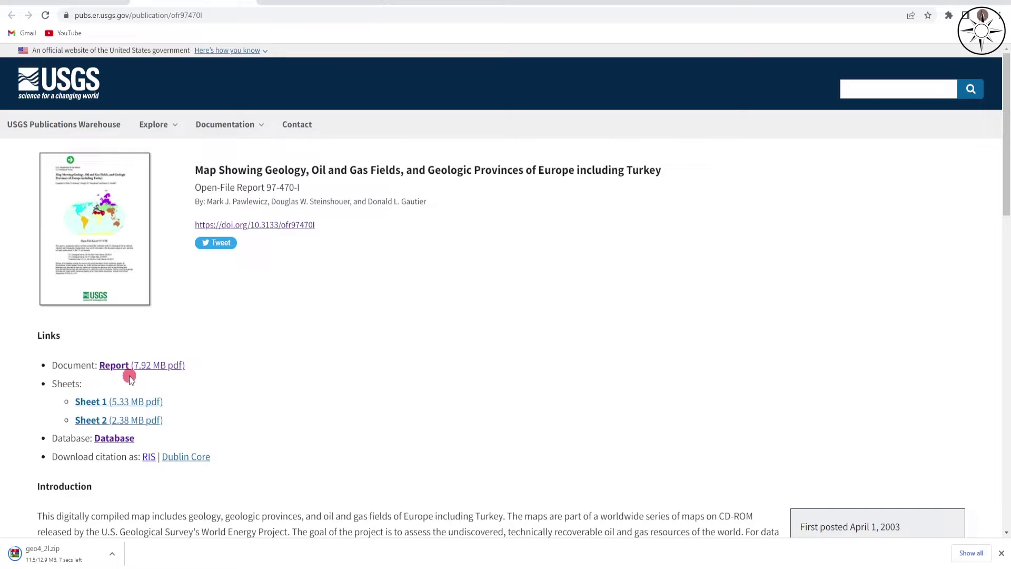
Step: Load the 7.92 MB Report PDF and scroll through its pages
{"action": "left_click", "coordinate": [173, 363]}
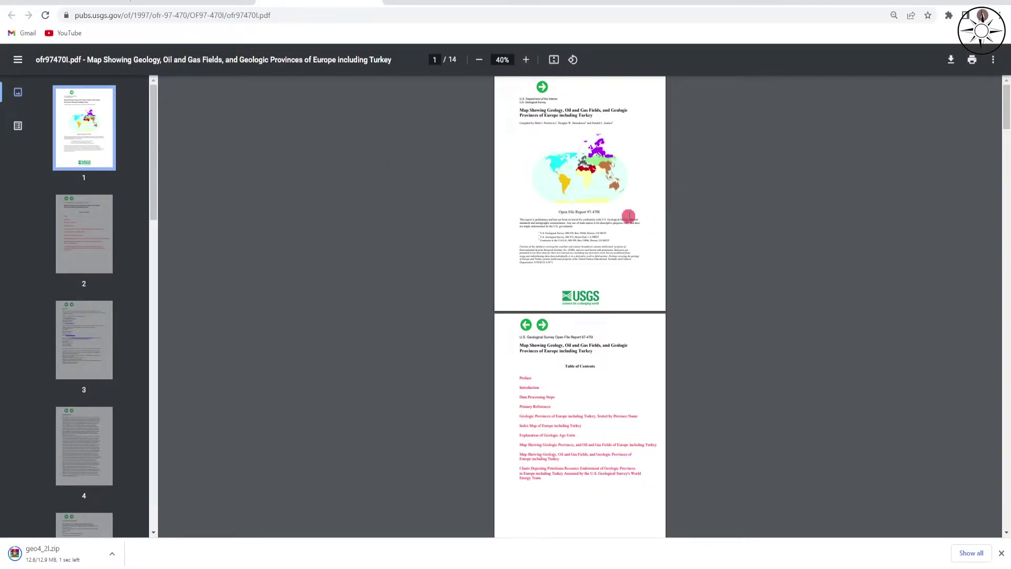
{"action": "scroll", "coordinate": [636, 202], "scroll_direction": "up", "scroll_amount": 2, "text": "ctrl"}
{"action": "scroll", "coordinate": [639, 189], "scroll_direction": "up", "scroll_amount": 3}
{"action": "scroll", "coordinate": [640, 210], "scroll_direction": "up", "scroll_amount": 2, "text": "ctrl"}
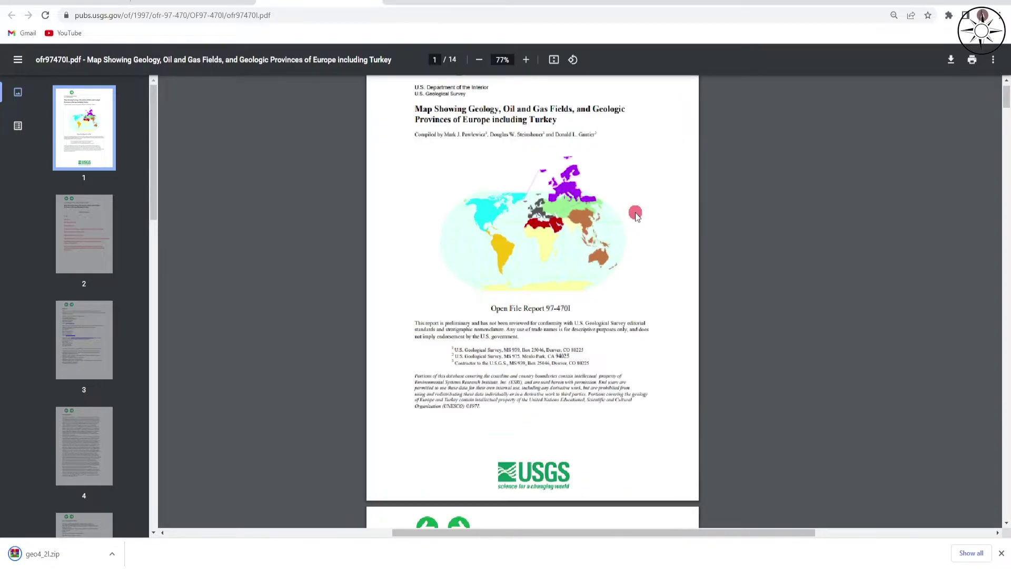
{"action": "scroll", "coordinate": [634, 216], "scroll_direction": "down", "scroll_amount": 7}
{"action": "scroll", "coordinate": [633, 216], "scroll_direction": "down", "scroll_amount": 20}
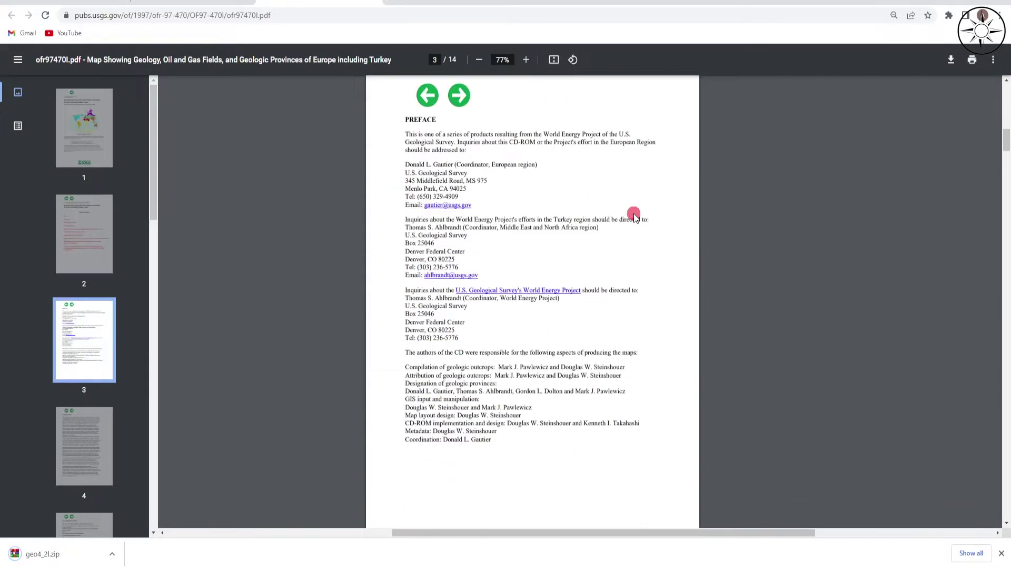
{"action": "scroll", "coordinate": [605, 280], "scroll_direction": "down", "scroll_amount": 20}
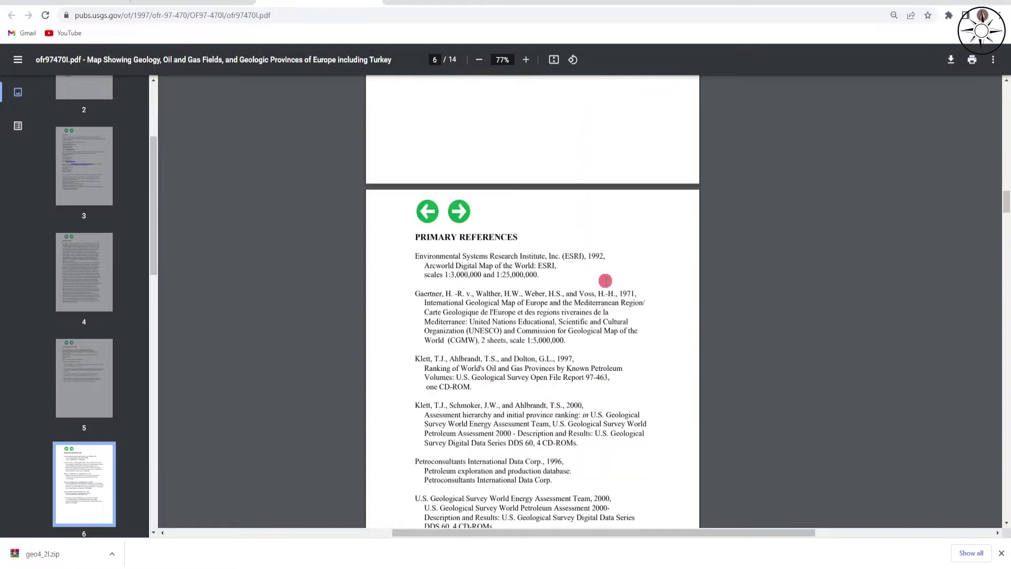
{"action": "scroll", "coordinate": [605, 284], "scroll_direction": "down", "scroll_amount": 5}
{"action": "scroll", "coordinate": [677, 324], "scroll_direction": "down", "scroll_amount": 4, "text": "ctrl"}
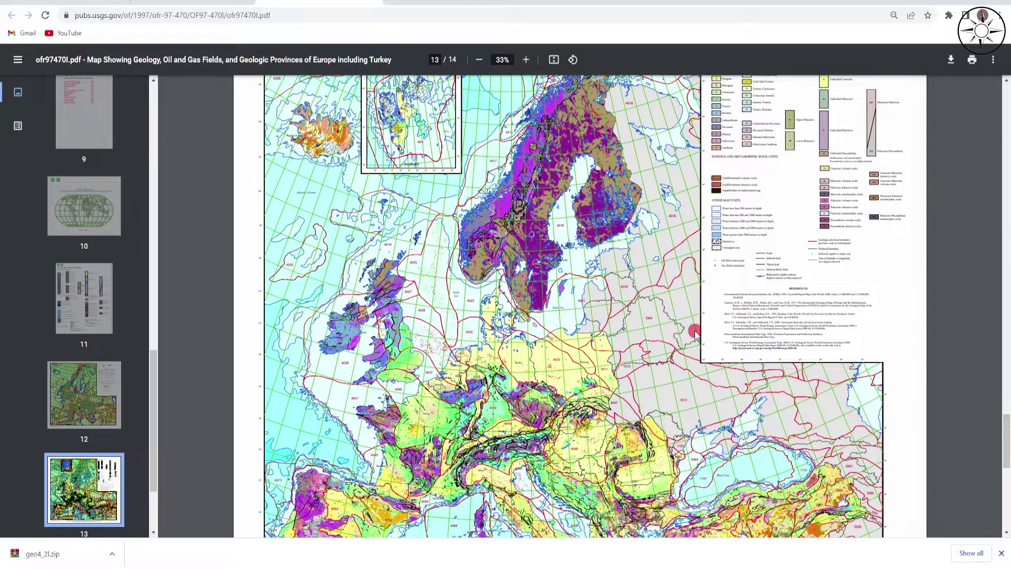
Step: Settle on the page 13 geologic map, then return to the gelogy folder in File Explorer
{"action": "scroll", "coordinate": [653, 284], "scroll_direction": "down", "scroll_amount": 2}
{"action": "scroll", "coordinate": [643, 320], "scroll_direction": "up", "scroll_amount": 1}
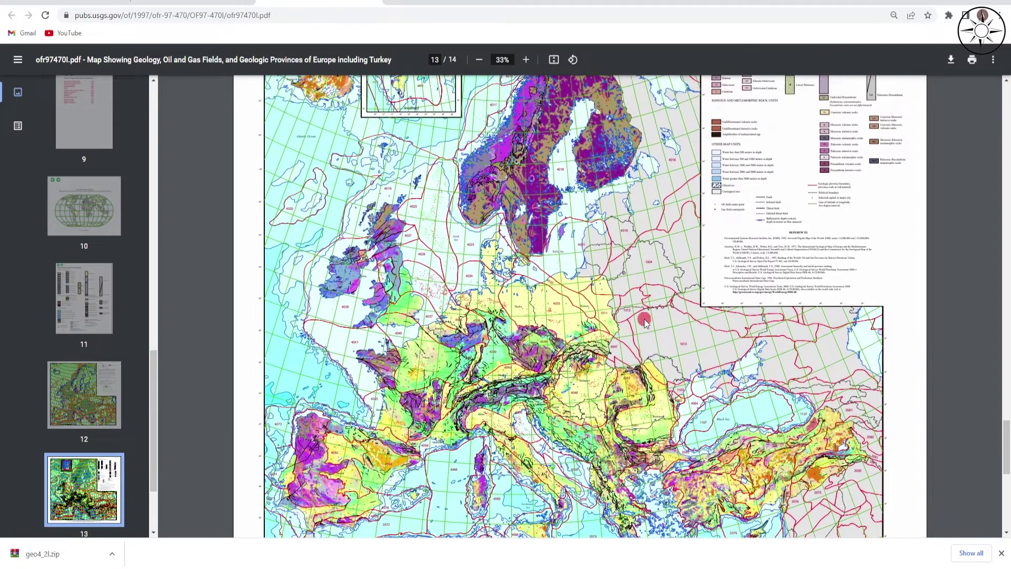
{"action": "scroll", "coordinate": [471, 419], "scroll_direction": "up", "scroll_amount": 1}
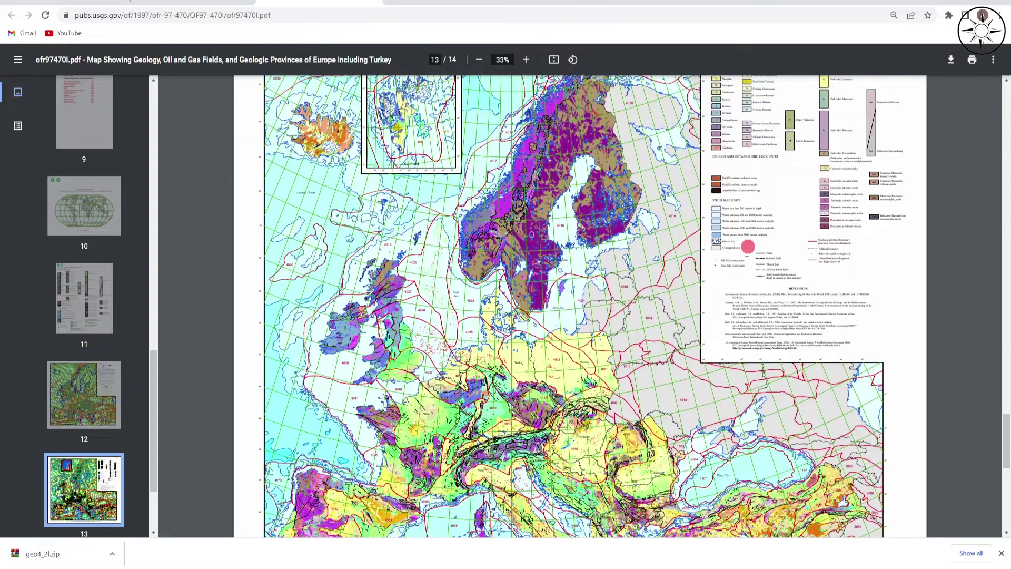
{"action": "scroll", "coordinate": [748, 248], "scroll_direction": "up", "scroll_amount": 2, "text": "ctrl"}
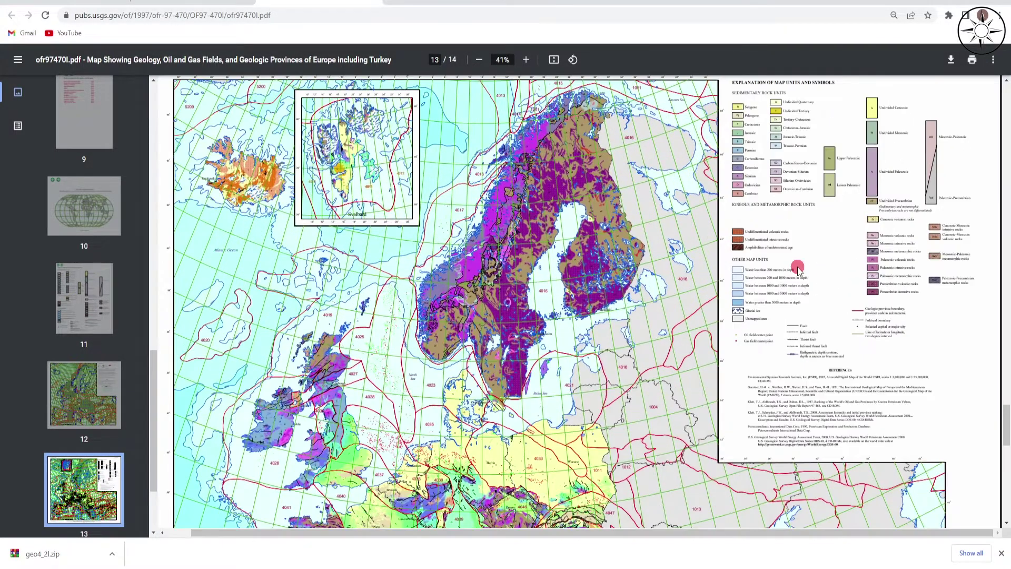
{"action": "key", "text": "alt+Tab"}
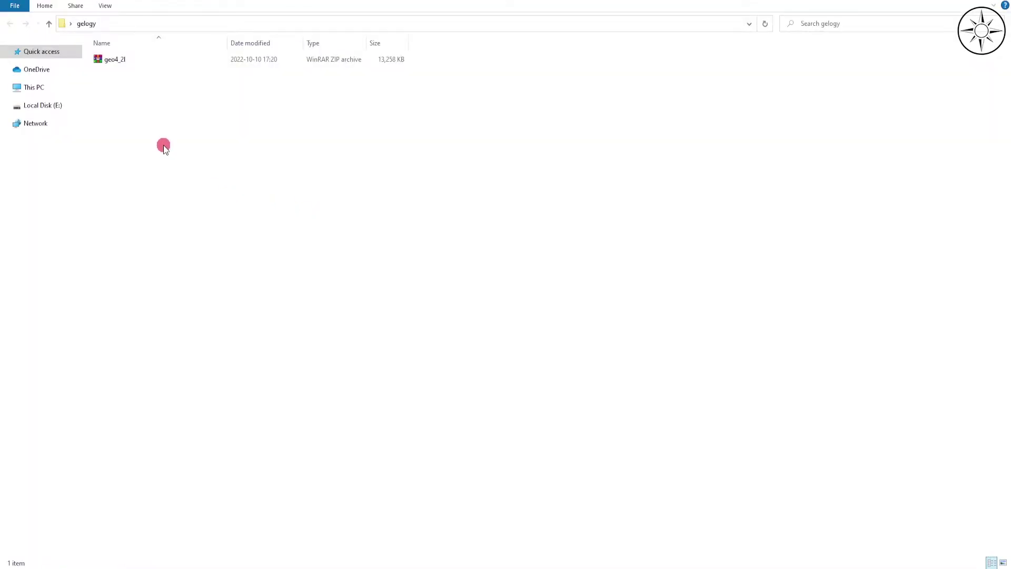
Step: Extract geo4_2l.zip in place so its .shp, .dbf, .shx and .prj files sit in gelogy
{"action": "left_click", "coordinate": [136, 58]}
{"action": "right_click", "coordinate": [136, 57]}
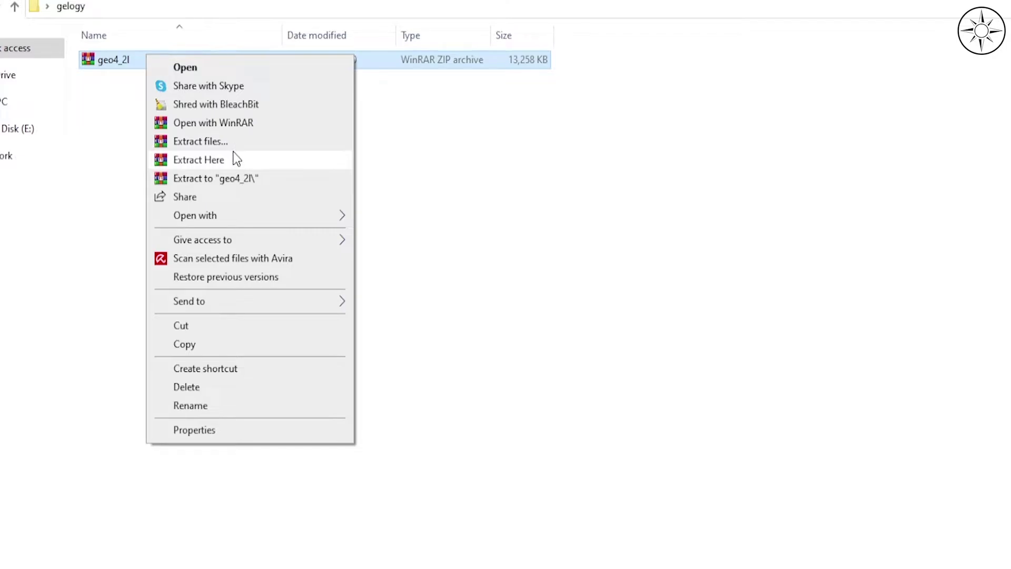
{"action": "left_click", "coordinate": [233, 159]}
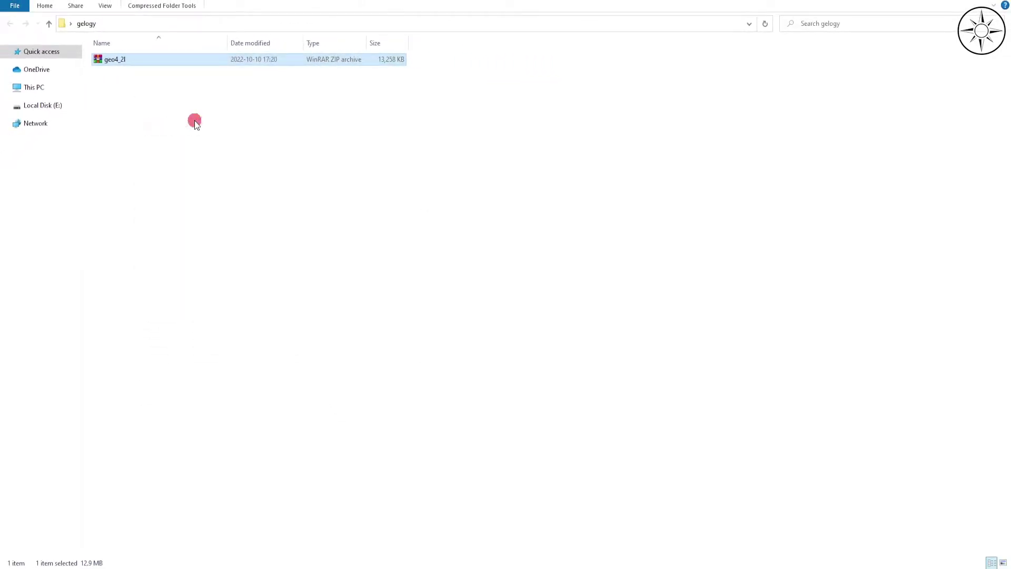
{"action": "left_click", "coordinate": [166, 194]}
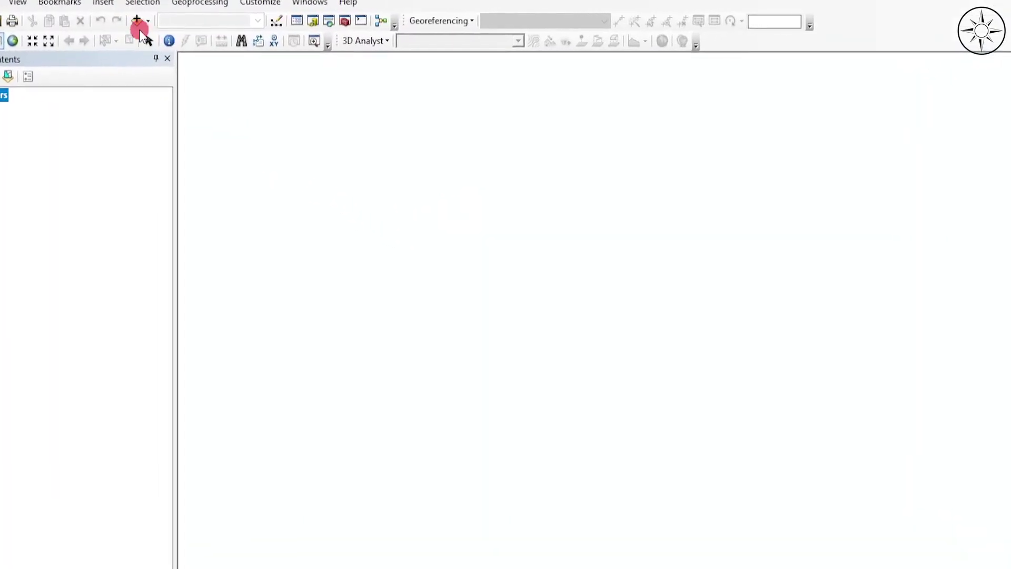
Step: Add geo4_2l.shp from the gelogy folder to the map as a new layer
{"action": "left_click", "coordinate": [136, 20]}
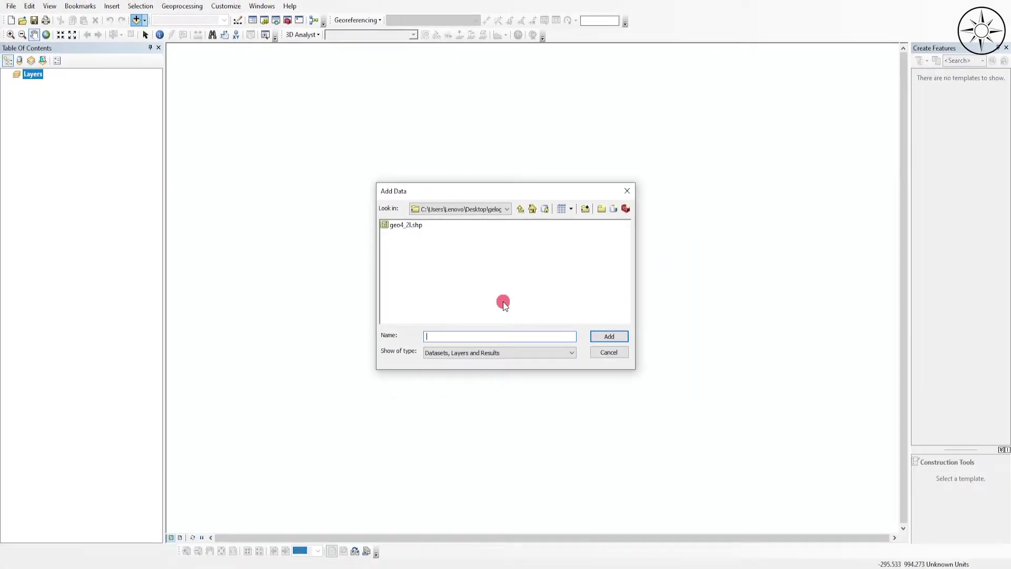
{"action": "left_click", "coordinate": [405, 226]}
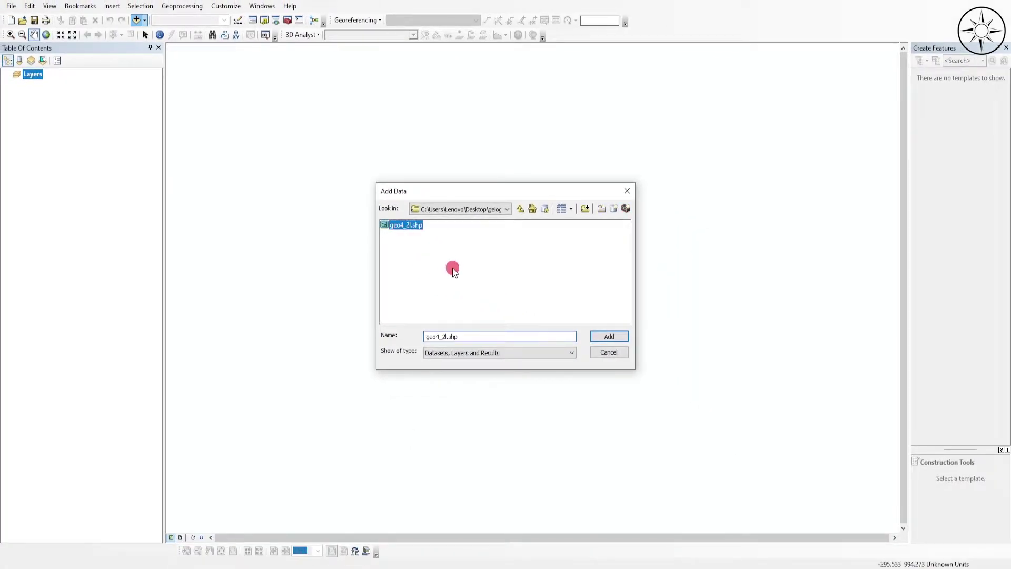
{"action": "left_click", "coordinate": [615, 335]}
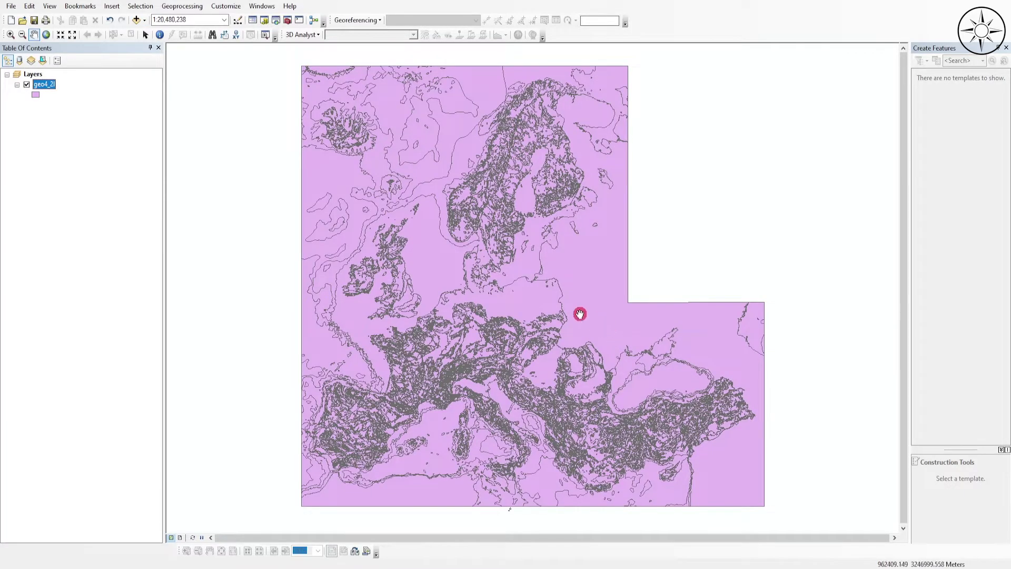
{"action": "scroll", "coordinate": [562, 306], "scroll_direction": "down", "scroll_amount": 1}
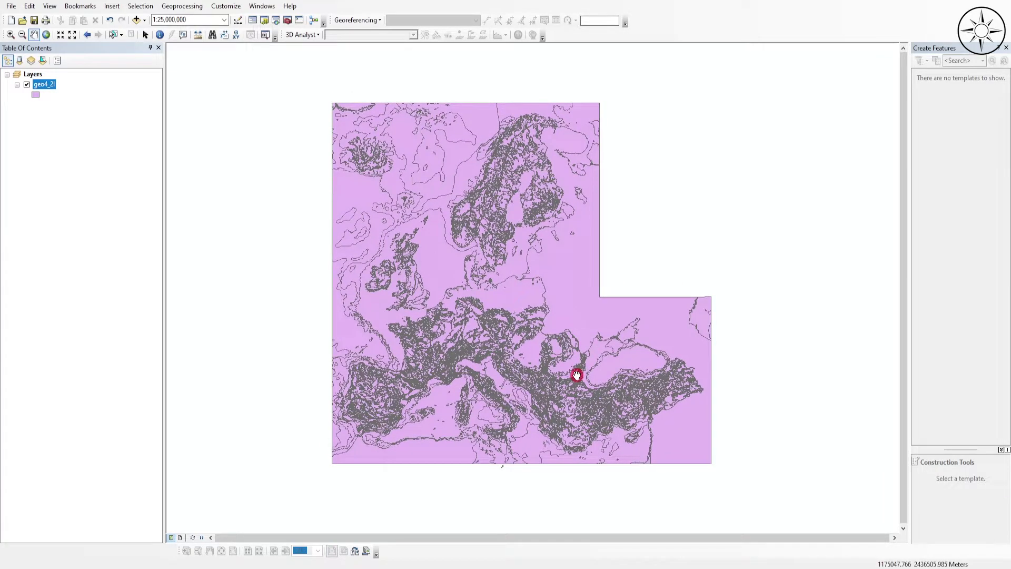
{"action": "scroll", "coordinate": [569, 220], "scroll_direction": "up", "scroll_amount": 1}
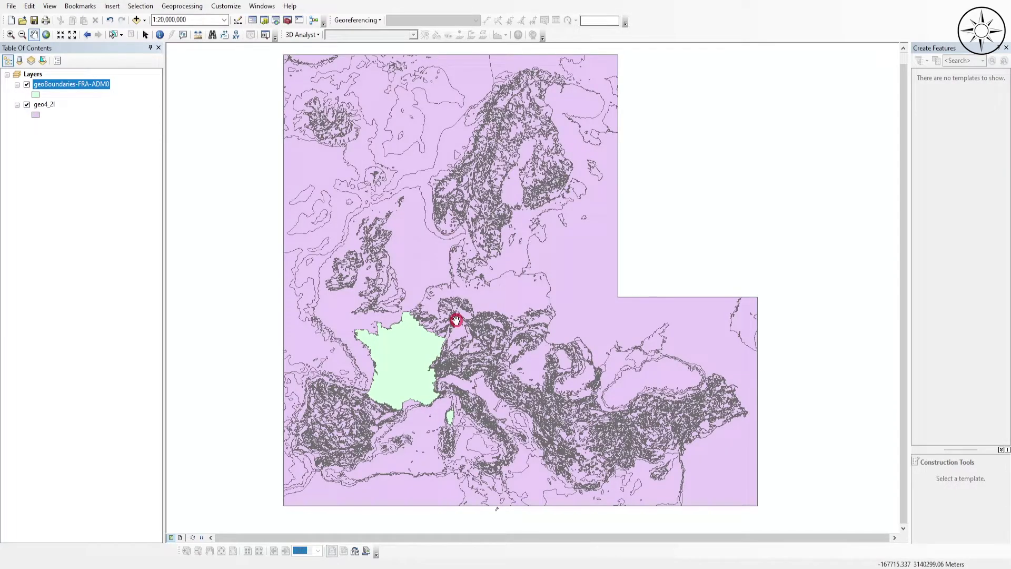
Step: Zoom and pan so France sits centre-left, then bring up the Geoprocessing tools
{"action": "scroll", "coordinate": [370, 374], "scroll_direction": "up", "scroll_amount": 2}
{"action": "left_click_drag", "start_coordinate": [368, 413], "coordinate": [435, 346]}
{"action": "scroll", "coordinate": [449, 334], "scroll_direction": "up", "scroll_amount": 1}
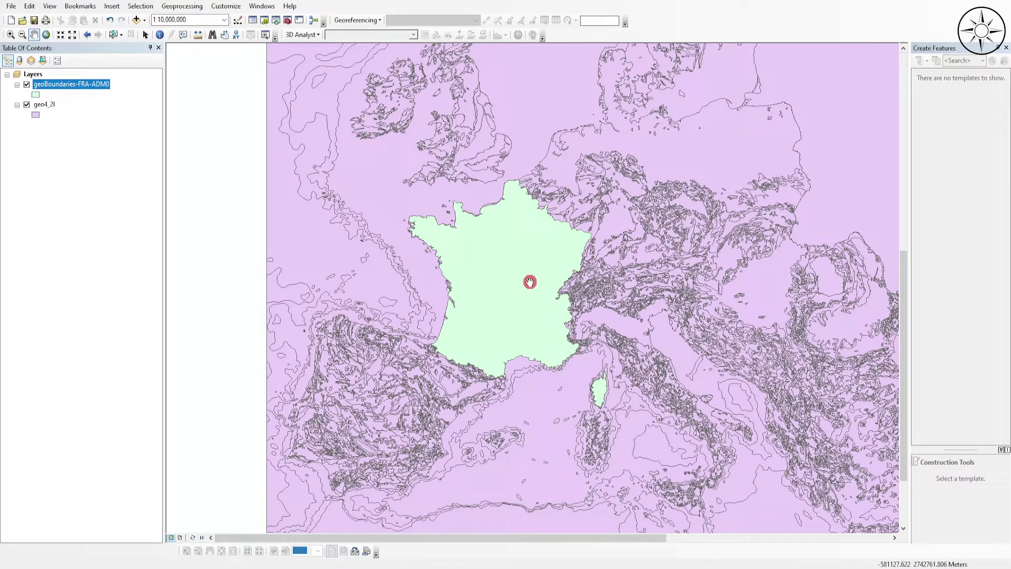
{"action": "left_click_drag", "start_coordinate": [525, 283], "coordinate": [525, 303]}
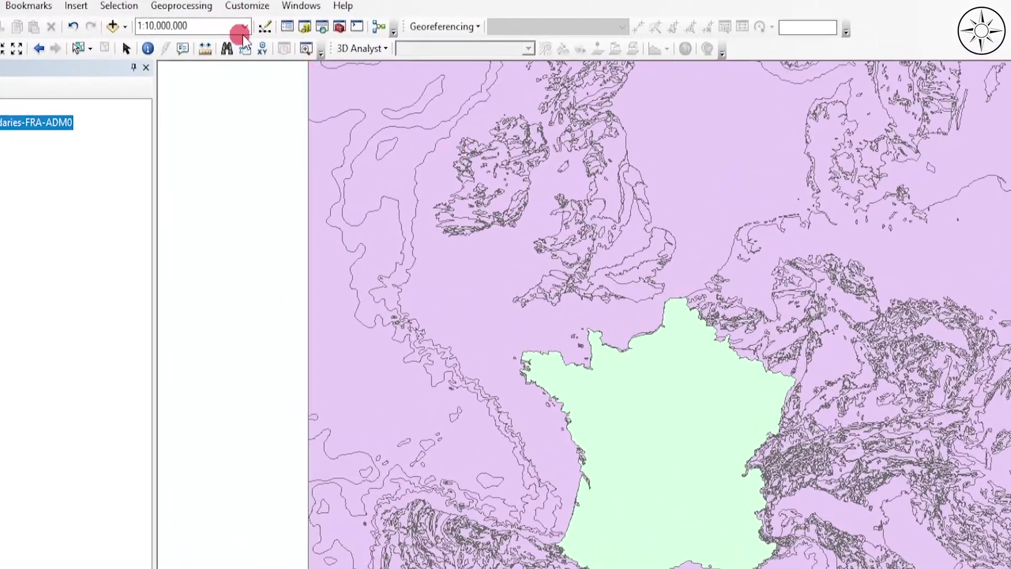
{"action": "left_click", "coordinate": [187, 6]}
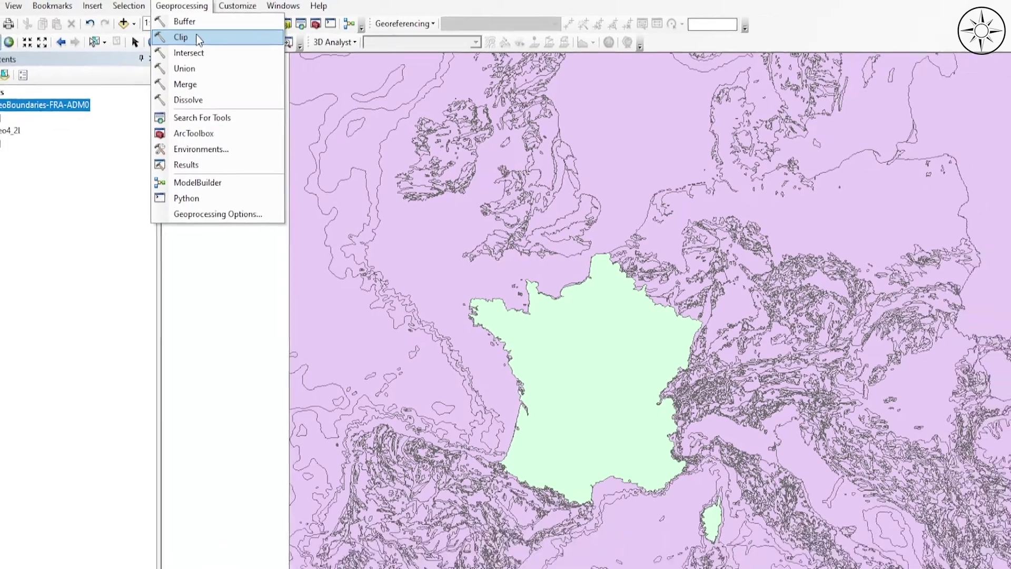
Step: Clip geo4_2l with geoBoundaries-FRA-ADM0 as the clip feature, saving the result as clip.shp
{"action": "left_click", "coordinate": [190, 42]}
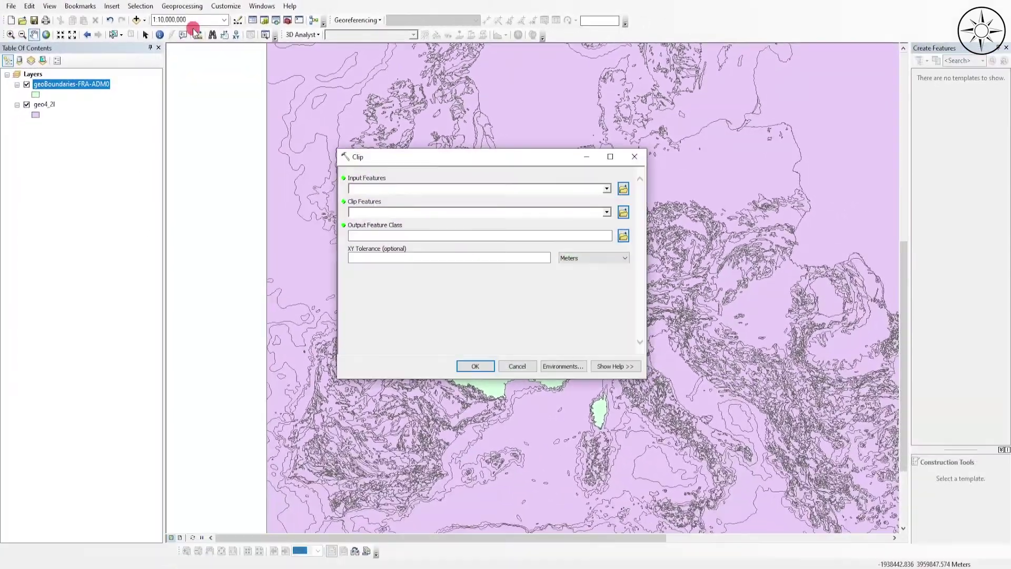
{"action": "left_click", "coordinate": [607, 189]}
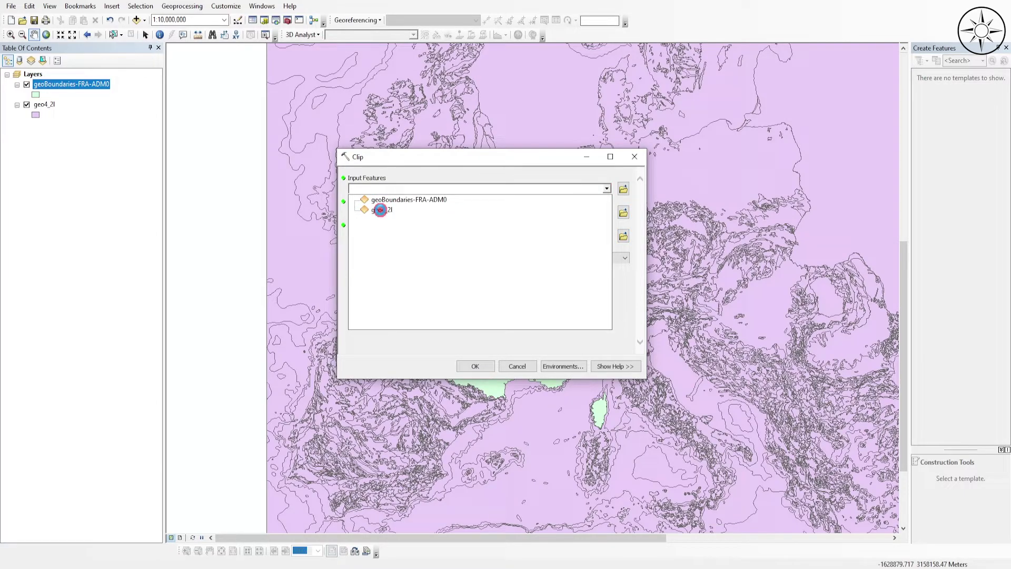
{"action": "left_click", "coordinate": [380, 209]}
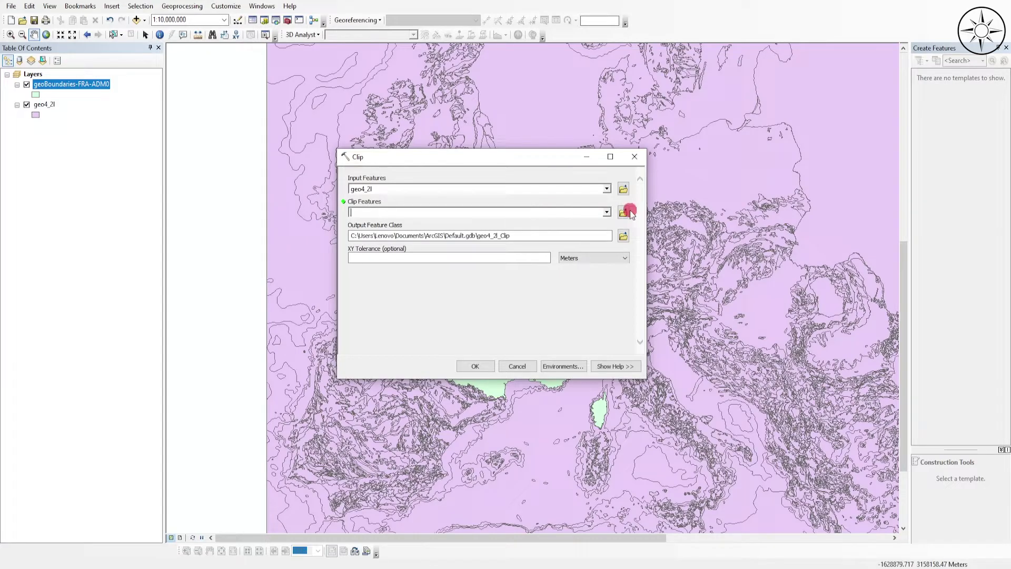
{"action": "left_click", "coordinate": [607, 212]}
{"action": "left_click", "coordinate": [401, 223]}
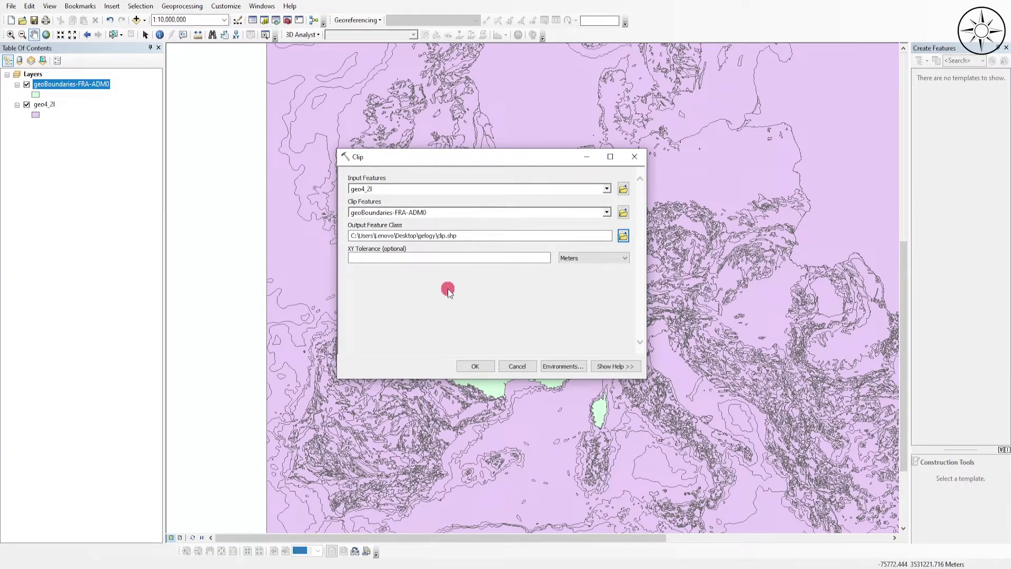
{"action": "left_click", "coordinate": [475, 365]}
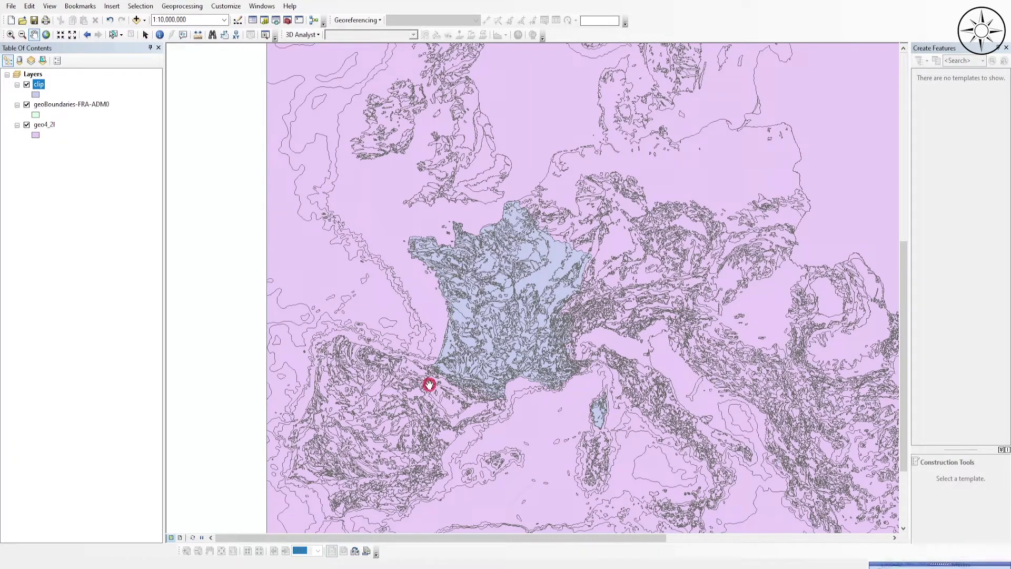
Step: Hide geo4_2l, shift France up in the view, and remove geo4_2l from the Table of Contents
{"action": "left_click", "coordinate": [27, 125]}
{"action": "left_click_drag", "start_coordinate": [542, 342], "coordinate": [553, 292]}
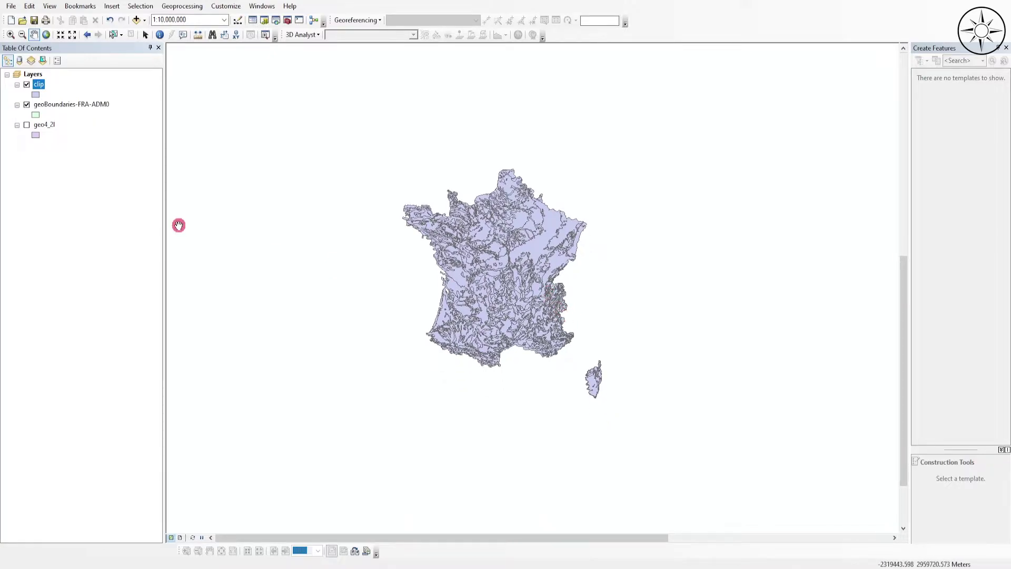
{"action": "left_click", "coordinate": [52, 125]}
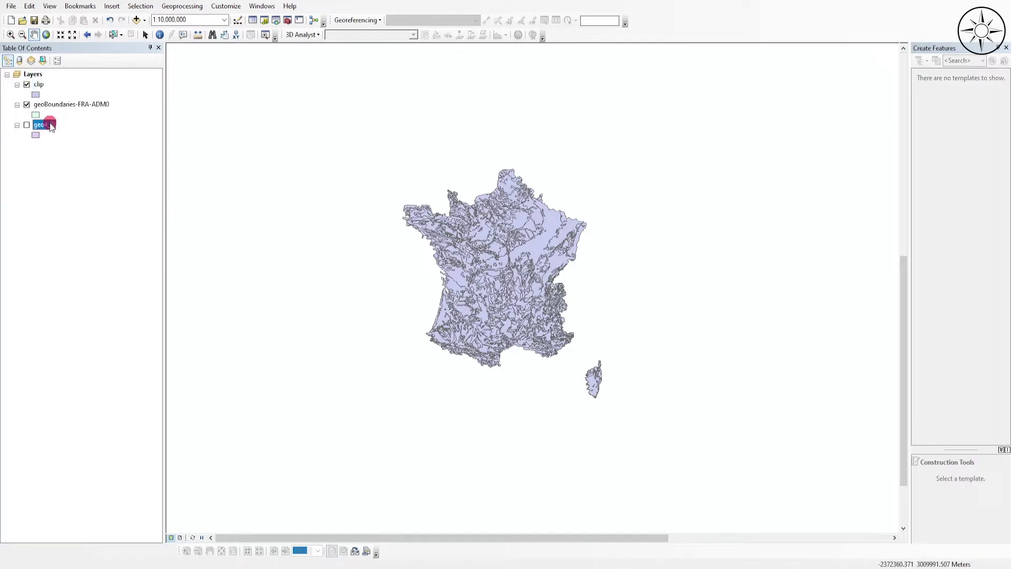
{"action": "right_click", "coordinate": [52, 126]}
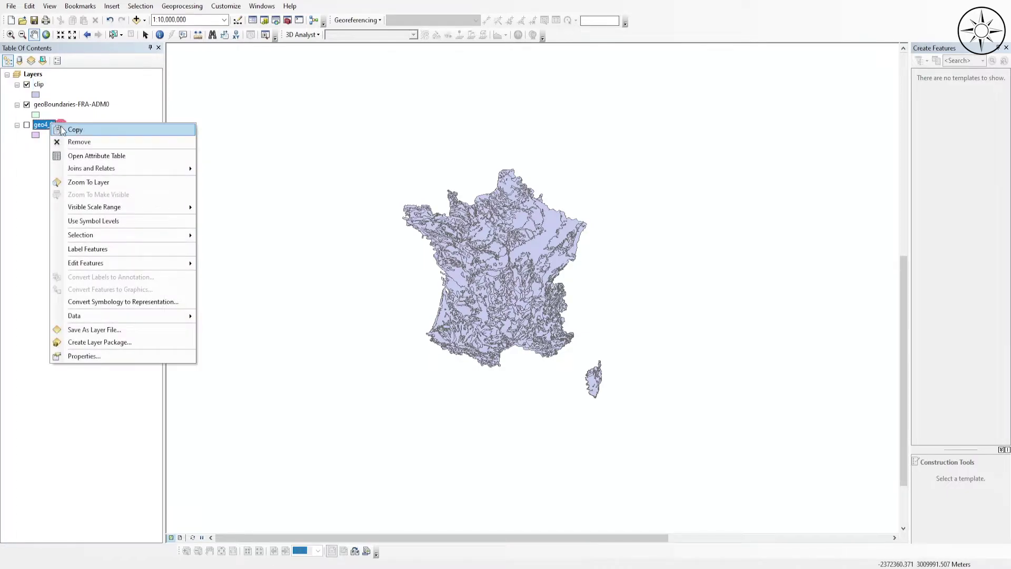
{"action": "left_click", "coordinate": [98, 145]}
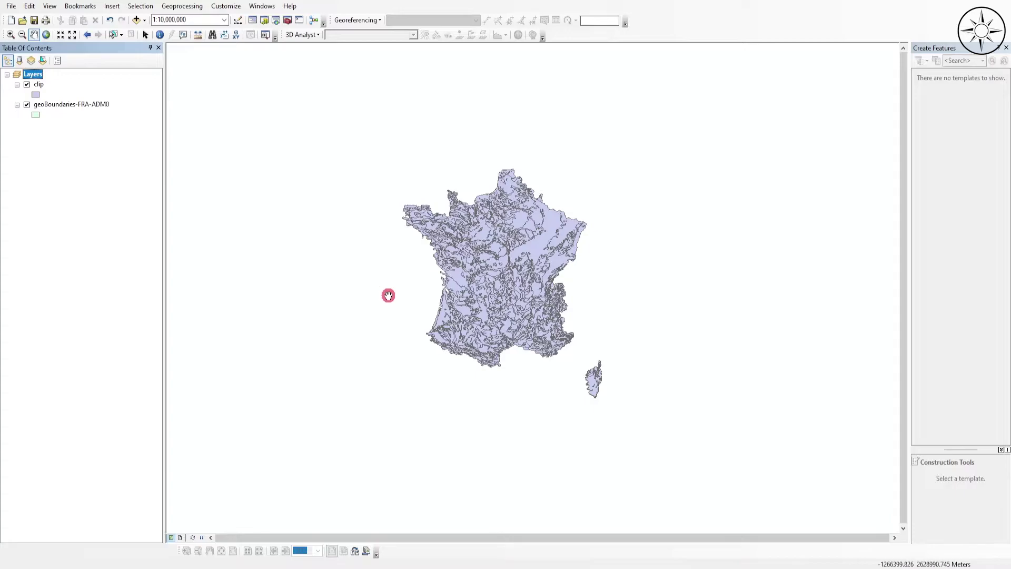
Step: Zoom France to 1:6,000,000 and view the clip layer's attribute table, selecting the GLG column
{"action": "left_click_drag", "start_coordinate": [388, 293], "coordinate": [403, 297]}
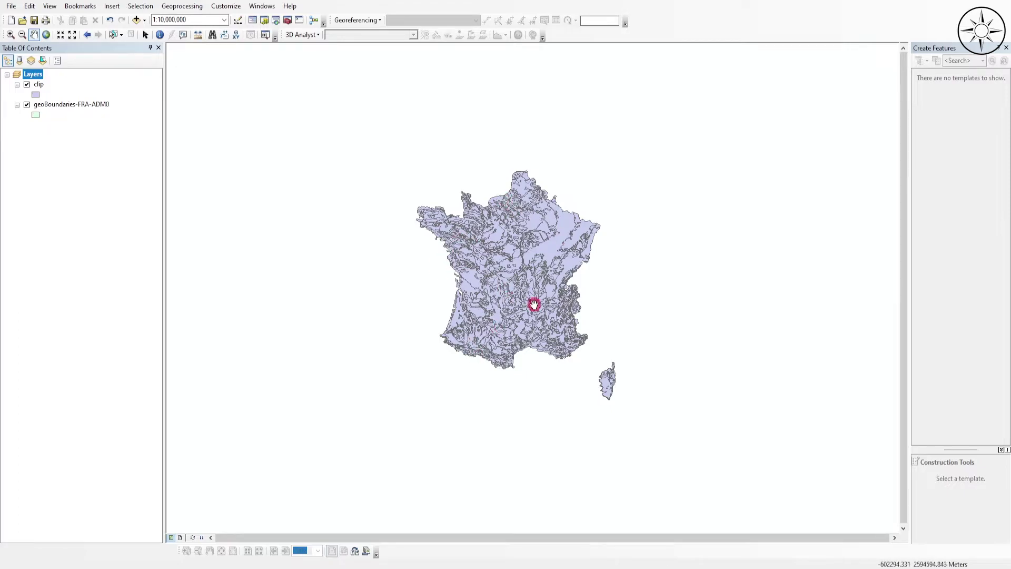
{"action": "scroll", "coordinate": [534, 283], "scroll_direction": "up", "scroll_amount": 2}
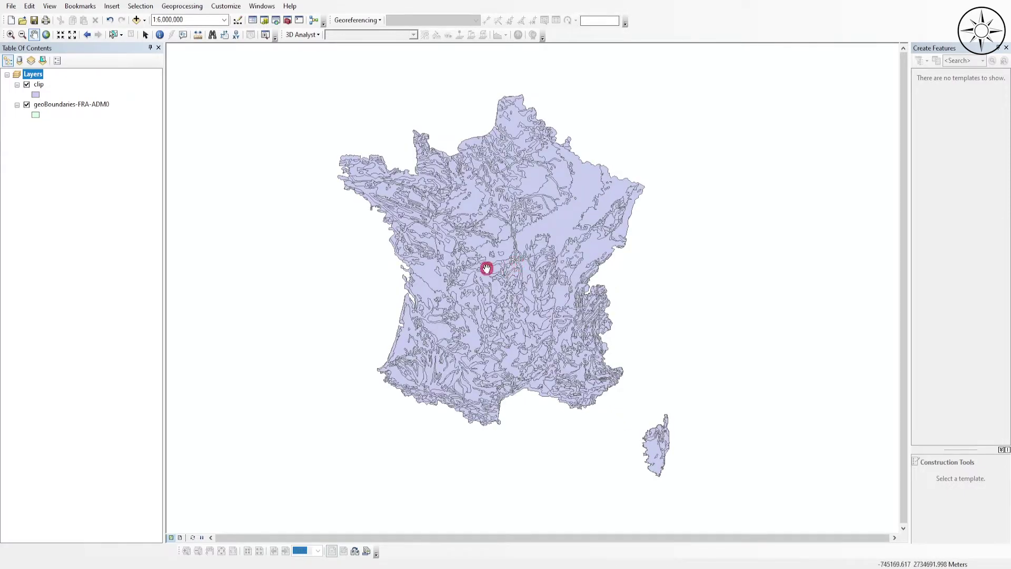
{"action": "key", "text": "Down"}
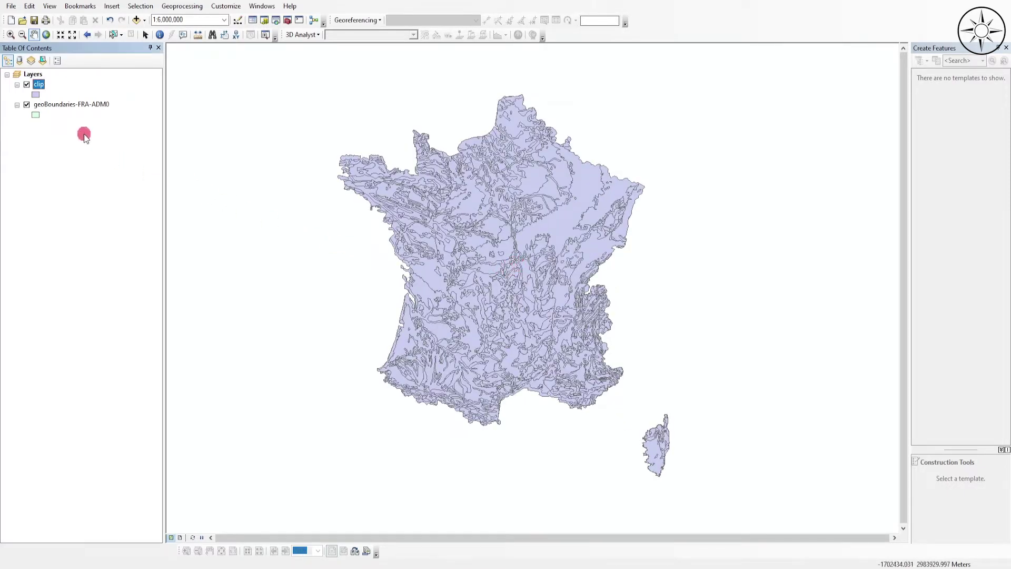
{"action": "right_click", "coordinate": [39, 86]}
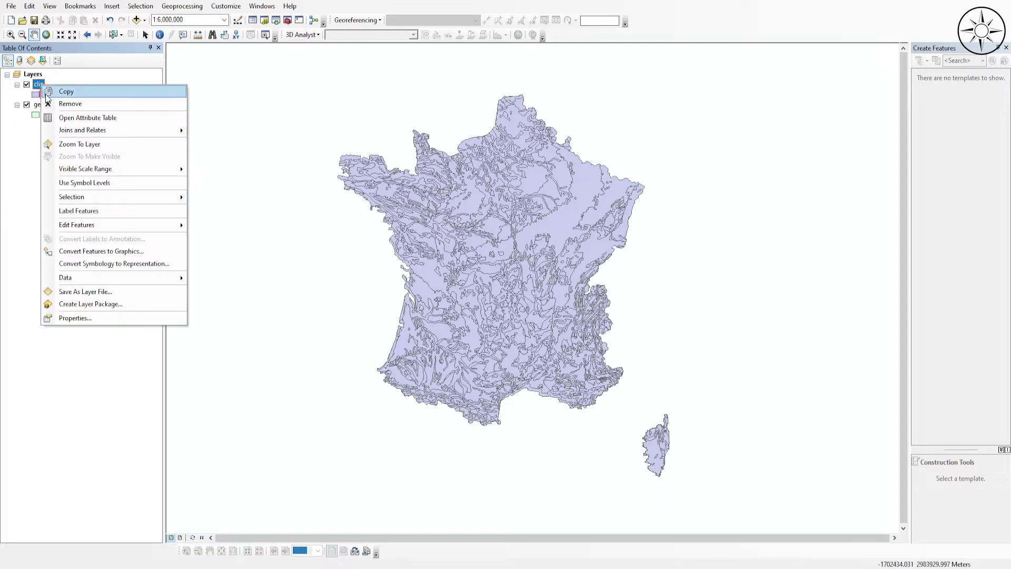
{"action": "left_click", "coordinate": [79, 117]}
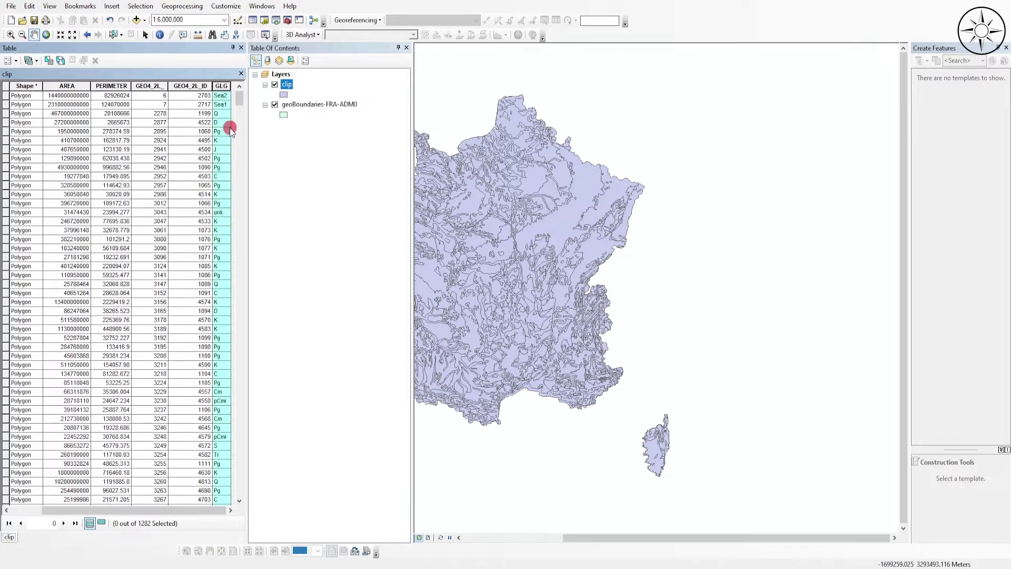
{"action": "left_click", "coordinate": [235, 86]}
Step: Close the table and set the clip layer's symbology to Unique values on the GLG field
{"action": "left_click", "coordinate": [241, 47]}
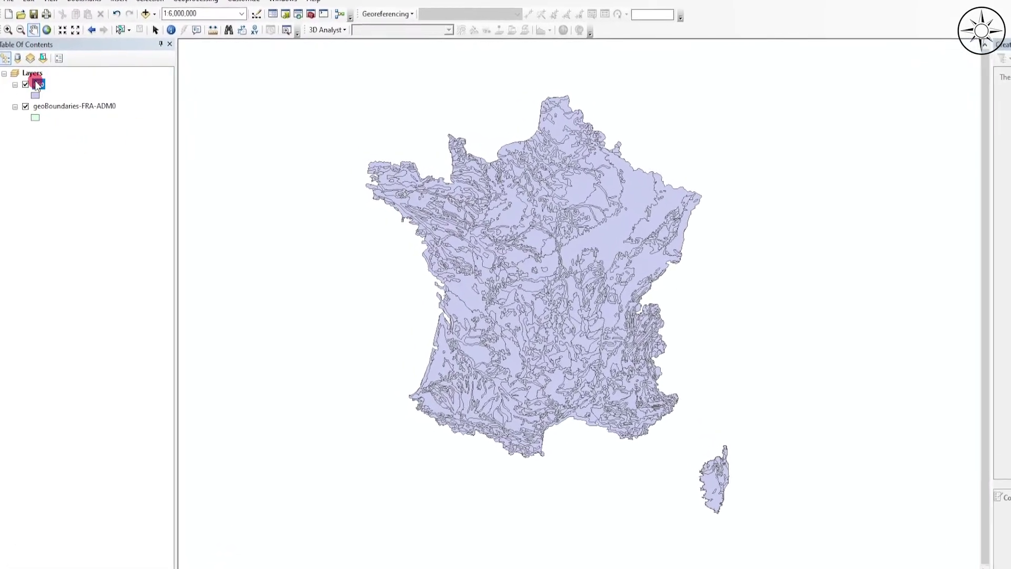
{"action": "right_click", "coordinate": [38, 84]}
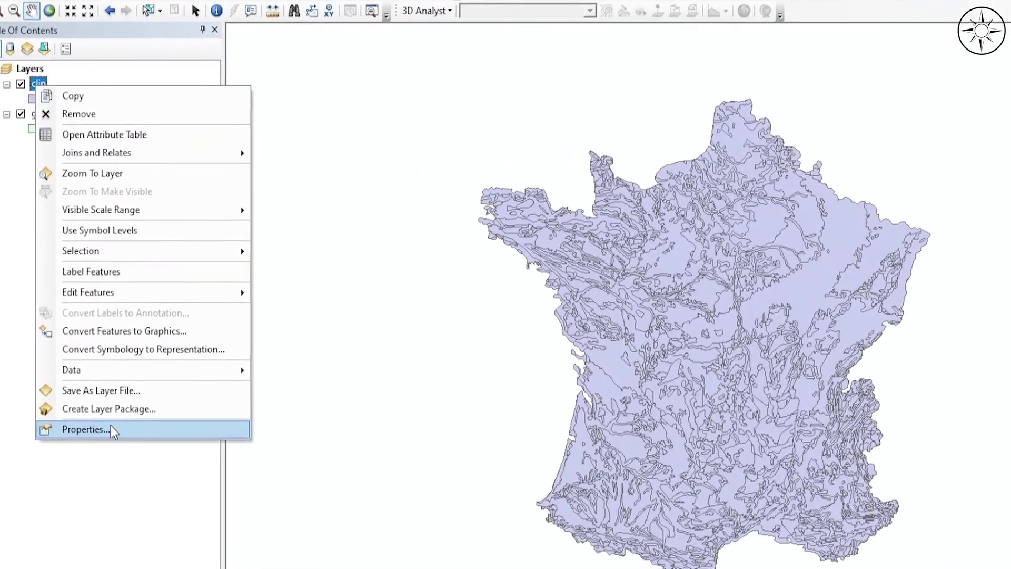
{"action": "left_click", "coordinate": [113, 432]}
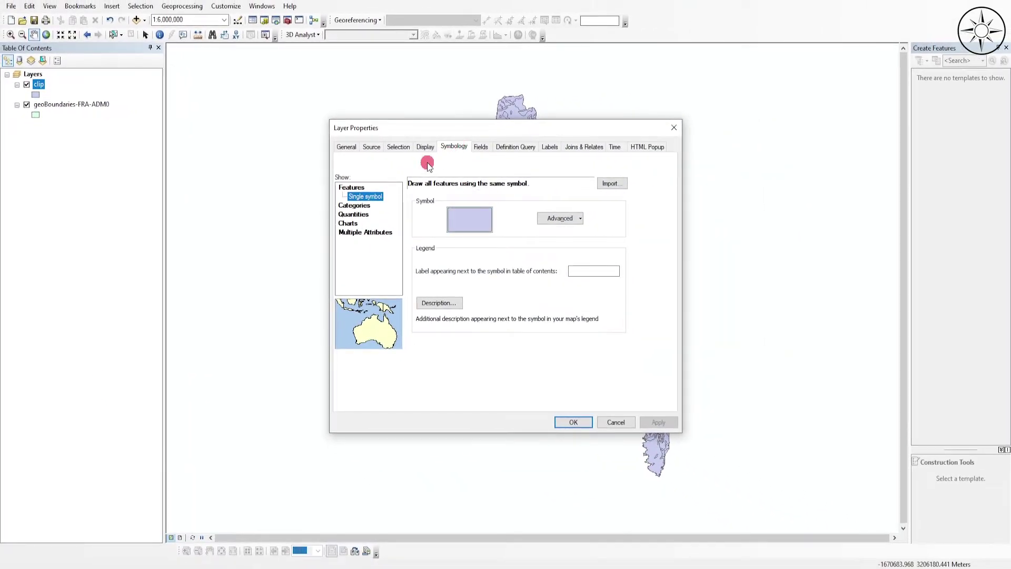
{"action": "left_click", "coordinate": [352, 205]}
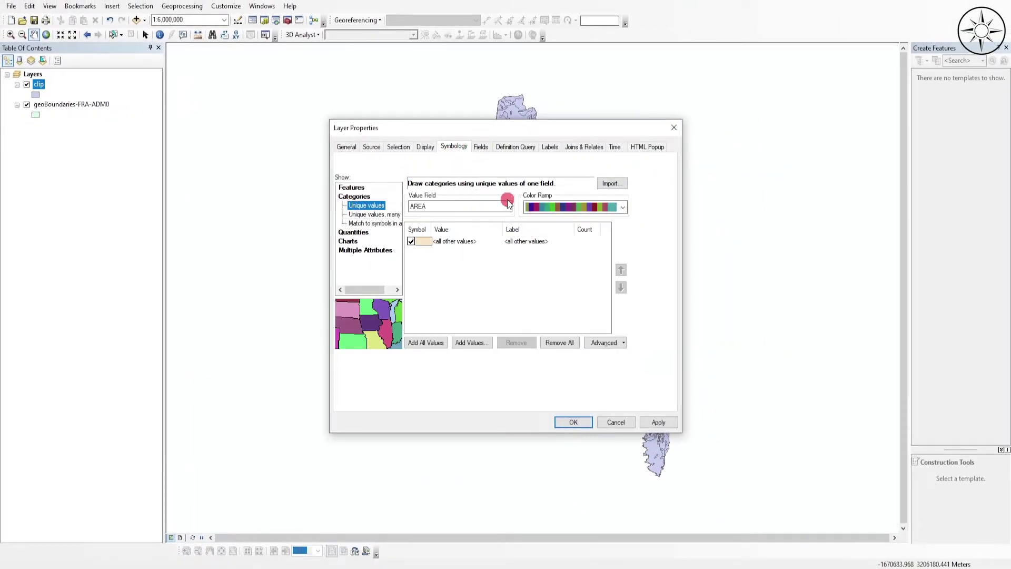
{"action": "left_click", "coordinate": [507, 206]}
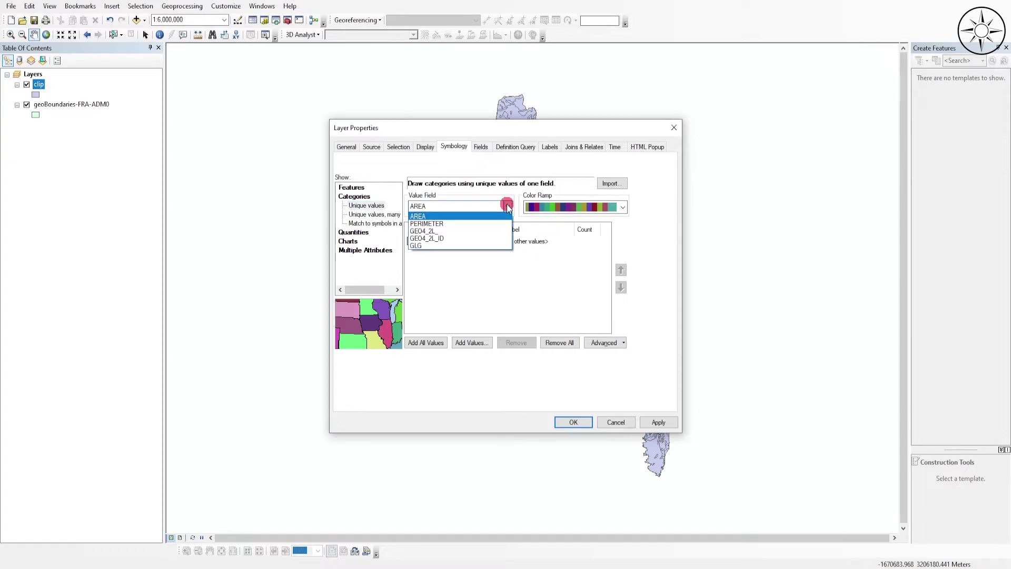
{"action": "left_click", "coordinate": [435, 245]}
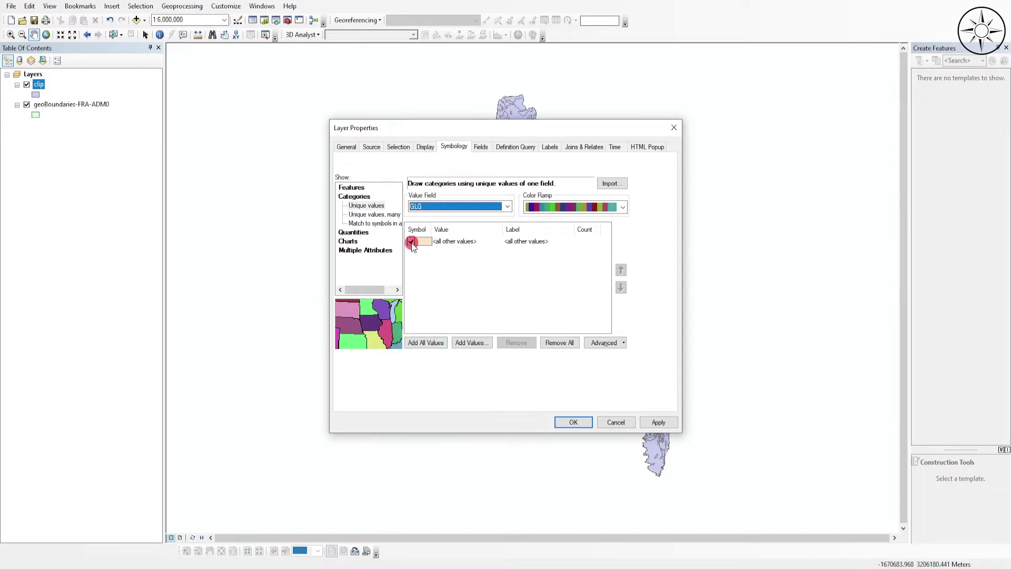
Step: Exclude all other values, add every GLG value as a colour class, and apply the symbology
{"action": "left_click", "coordinate": [411, 242]}
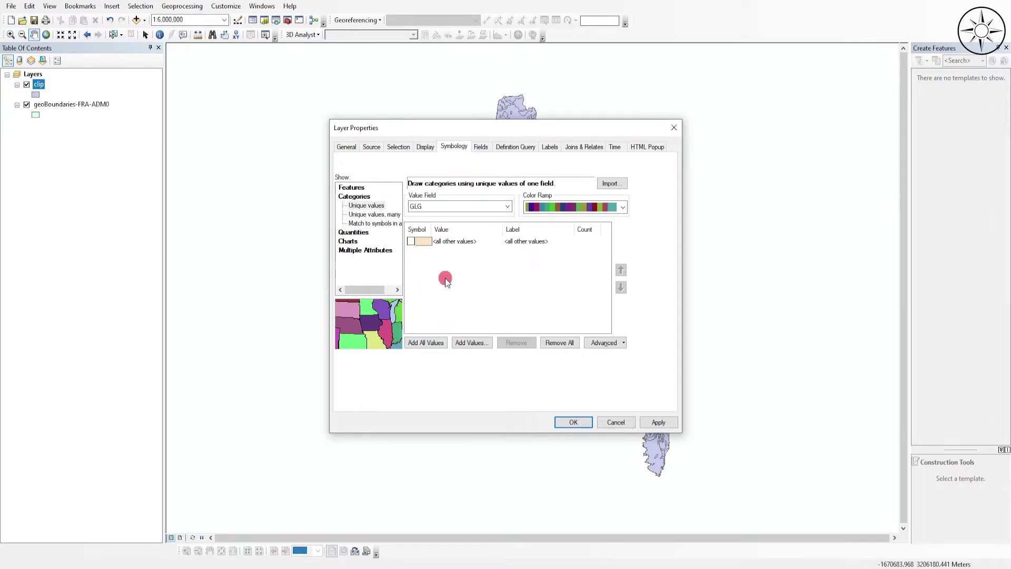
{"action": "left_click", "coordinate": [421, 343]}
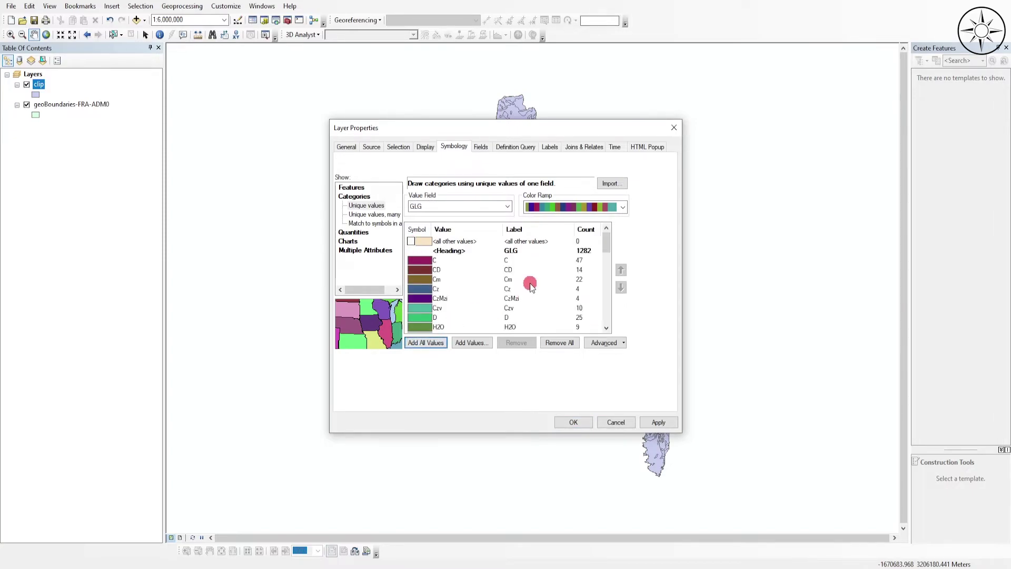
{"action": "scroll", "coordinate": [531, 282], "scroll_direction": "down", "scroll_amount": 5}
{"action": "scroll", "coordinate": [529, 283], "scroll_direction": "down", "scroll_amount": 6}
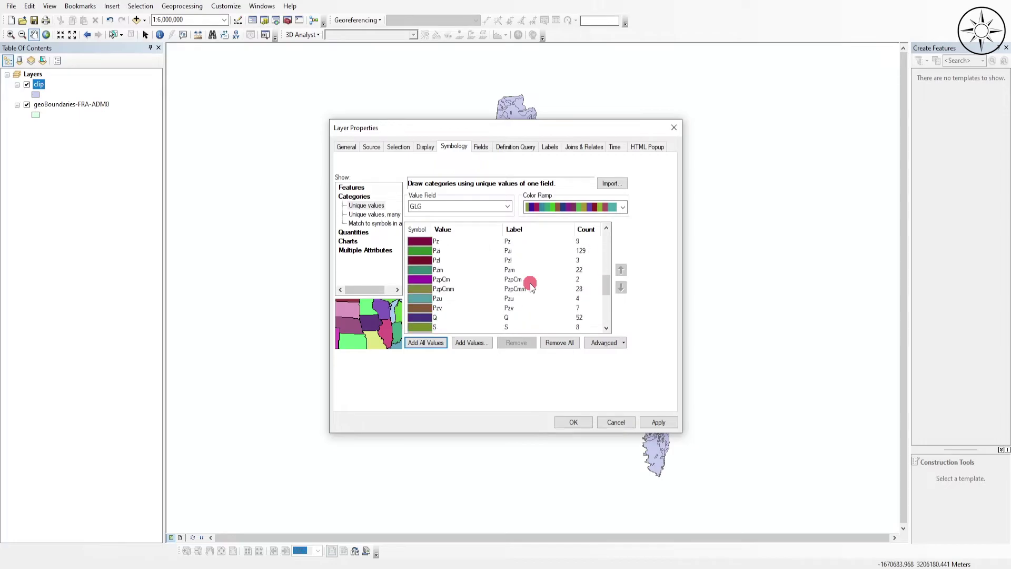
{"action": "left_click", "coordinate": [658, 422]}
{"action": "left_click", "coordinate": [575, 423]}
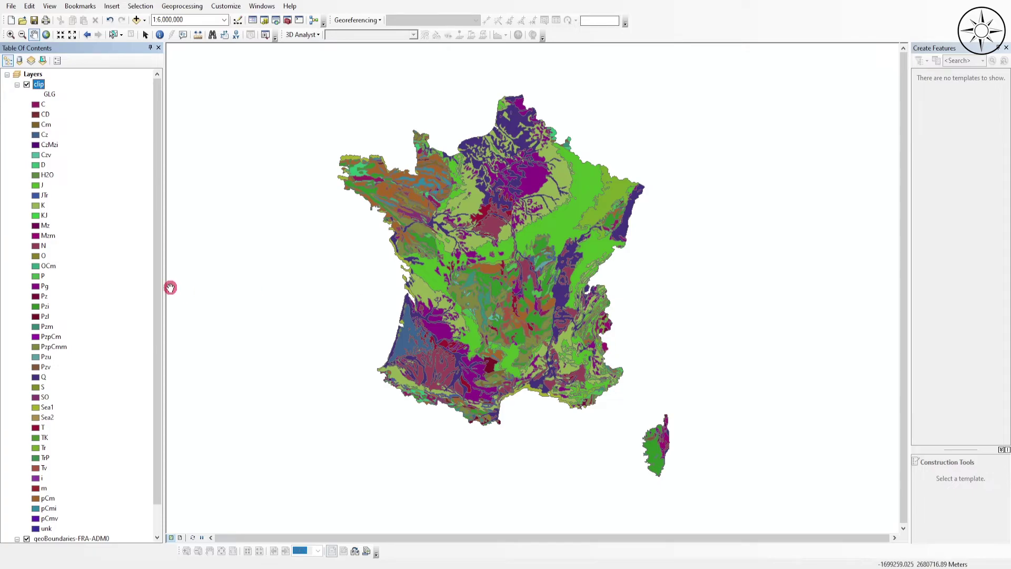
{"action": "scroll", "coordinate": [92, 277], "scroll_direction": "down", "scroll_amount": 1}
{"action": "scroll", "coordinate": [45, 298], "scroll_direction": "up", "scroll_amount": 1}
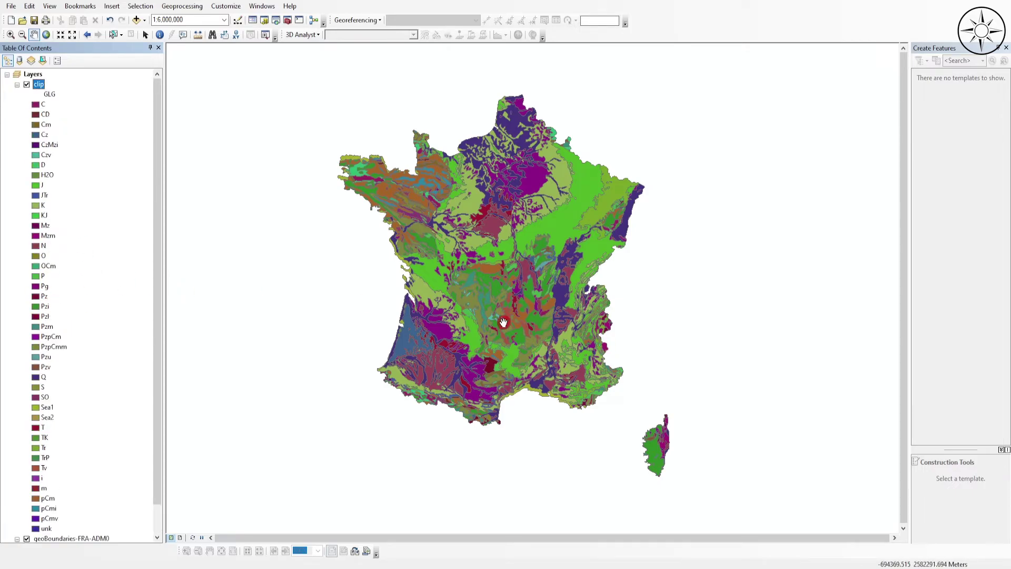